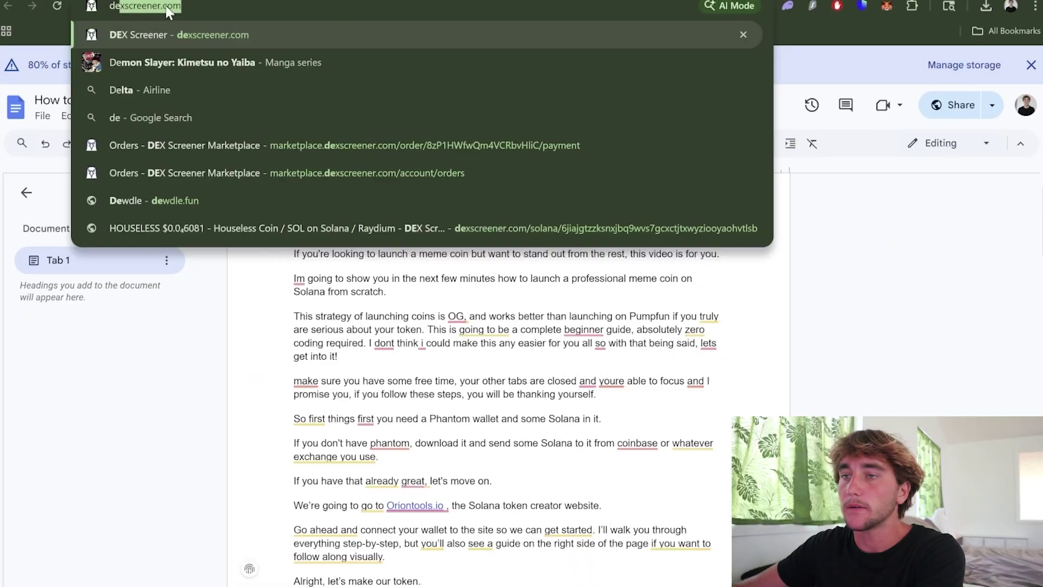
- Open dexscreener.com and look through the list of trending tokens
key(Return)
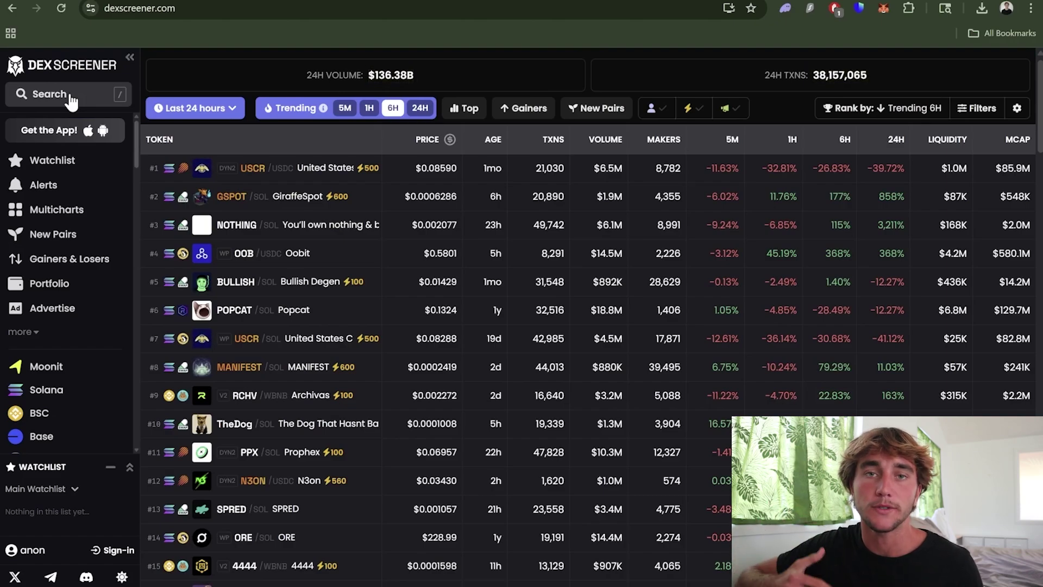
scroll(544, 326, down, 10)
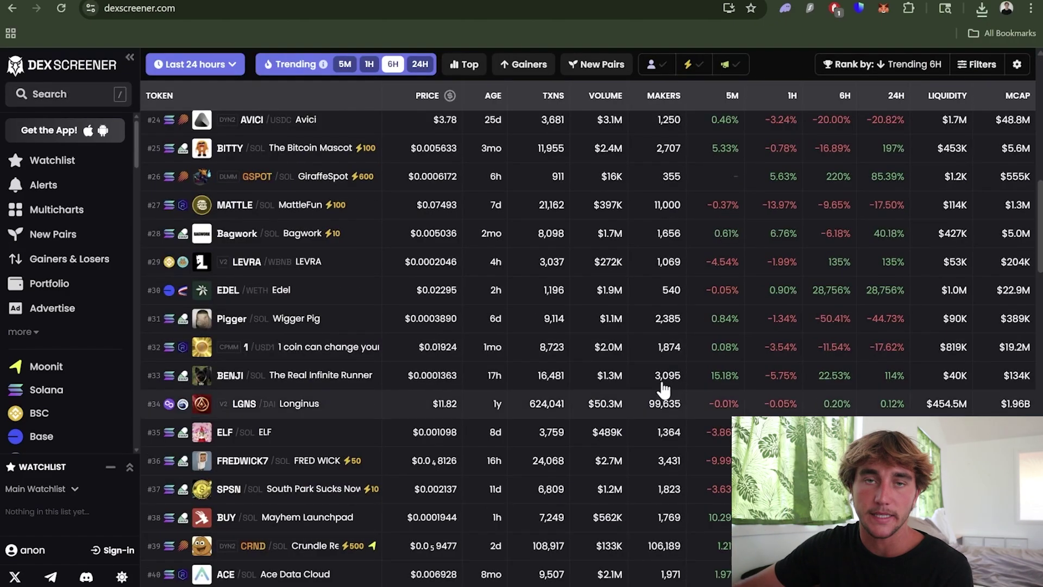
scroll(633, 348, up, 5)
scroll(630, 345, down, 7)
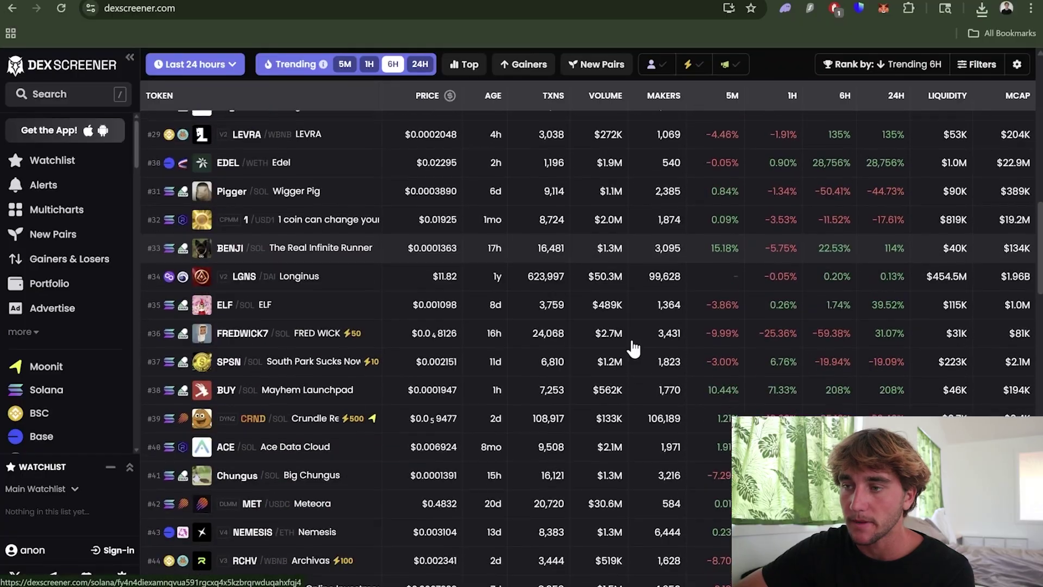
scroll(630, 346, up, 3)
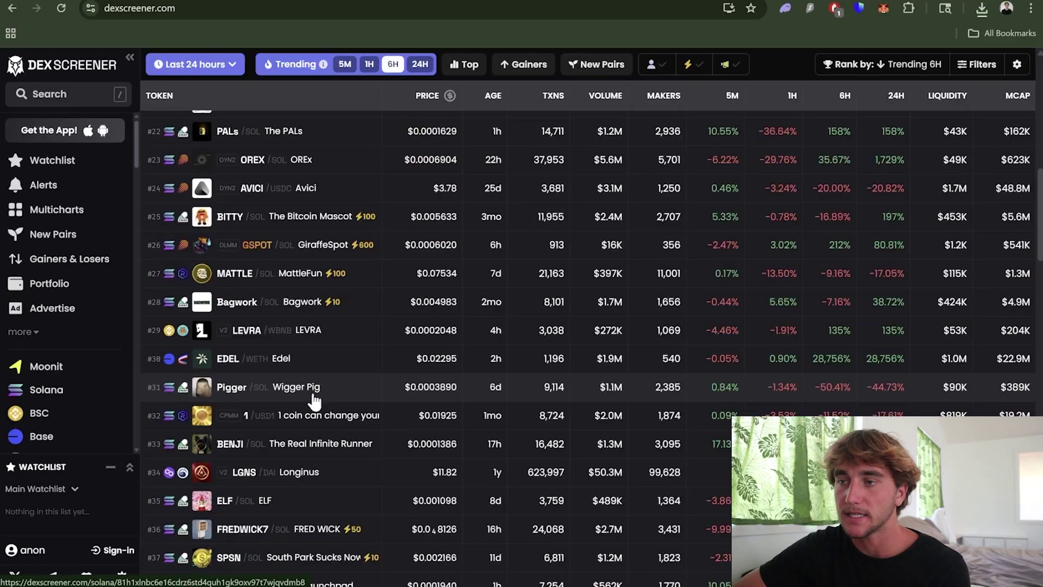
scroll(338, 407, up, 10)
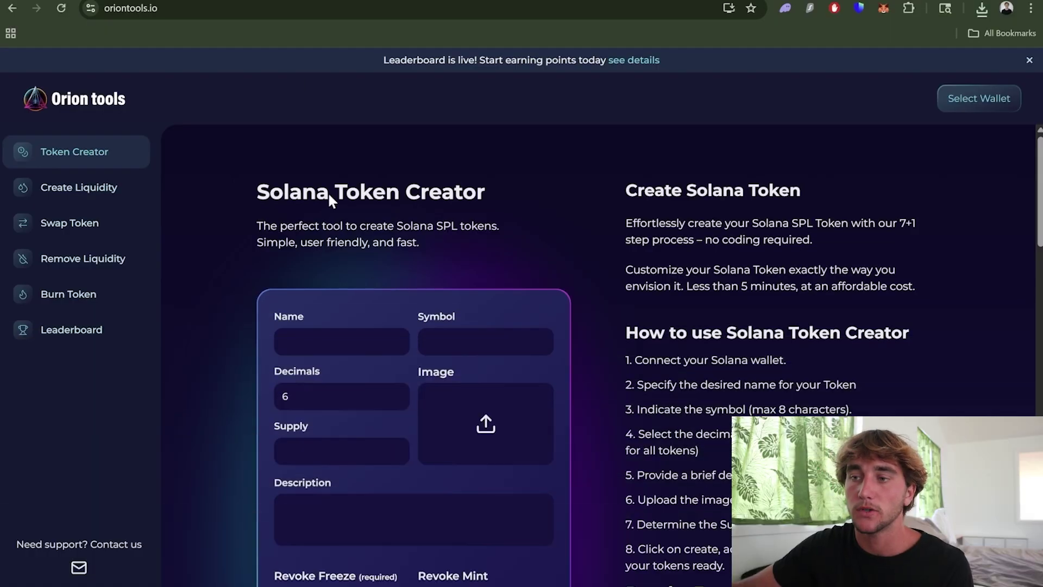
- In the Orion Tools Solana Token Creator, name the token Thug Rat and enter Rhug as its symbol
click(330, 331)
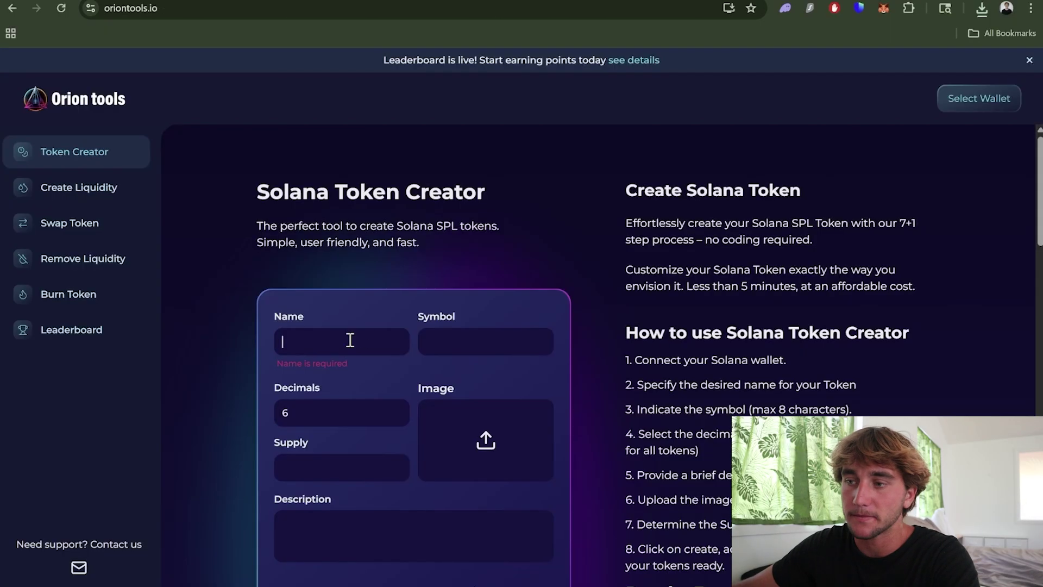
text(Thug )
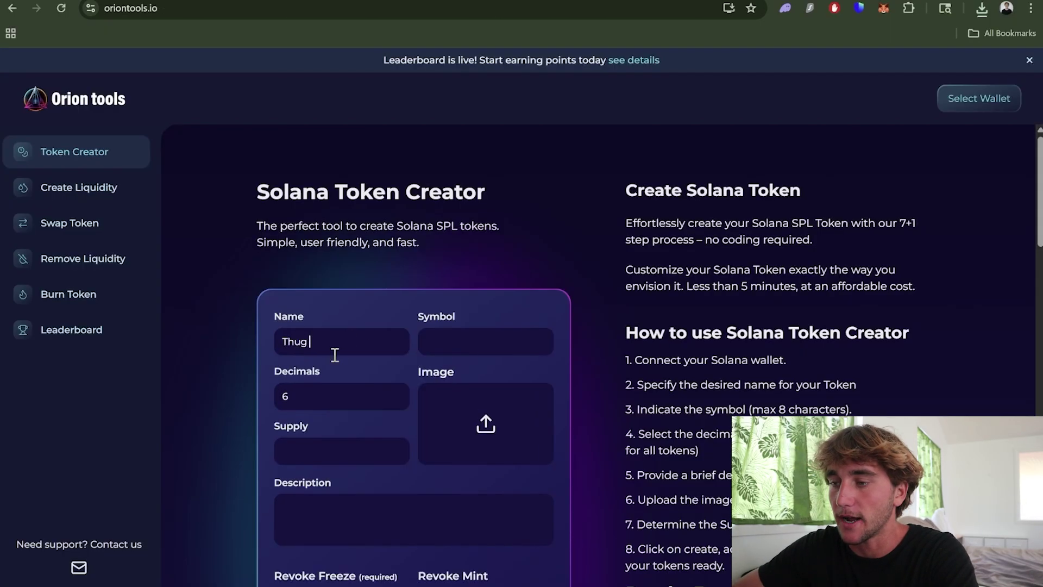
text(Rat)
click(495, 337)
text(Rhug)
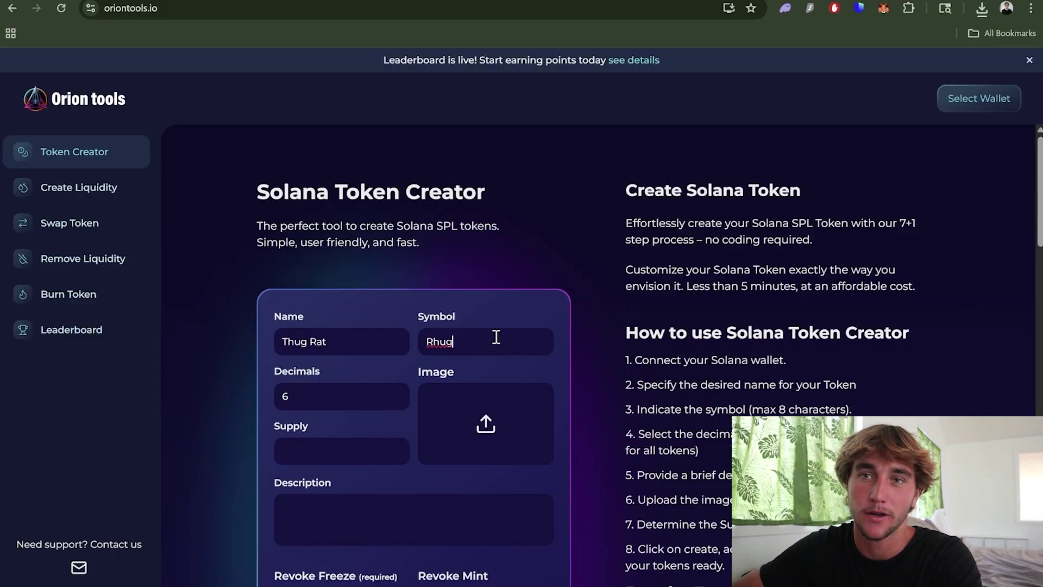
- Set the token's decimals to 9
scroll(496, 337, down, 1)
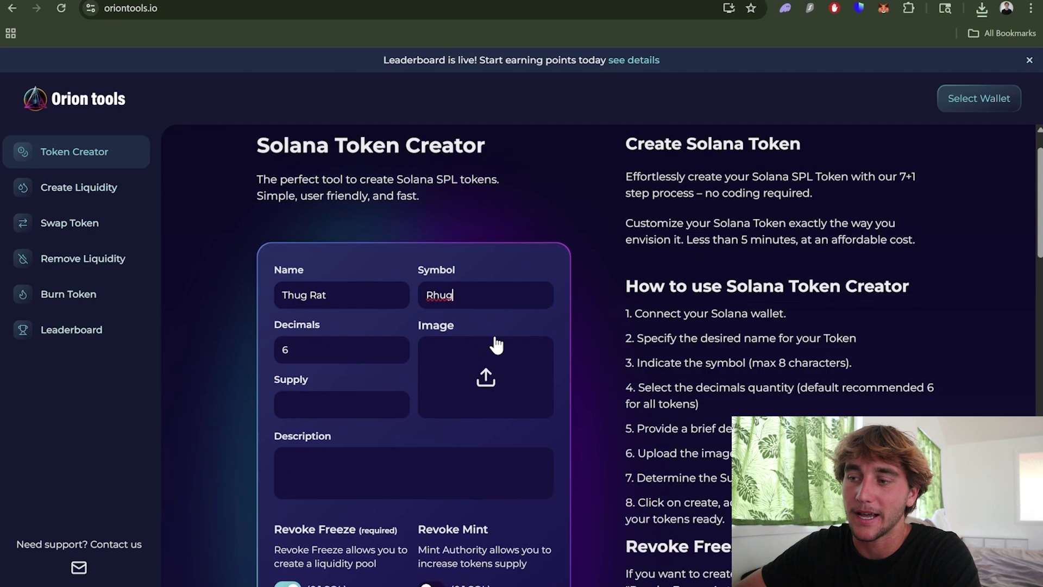
click(336, 350)
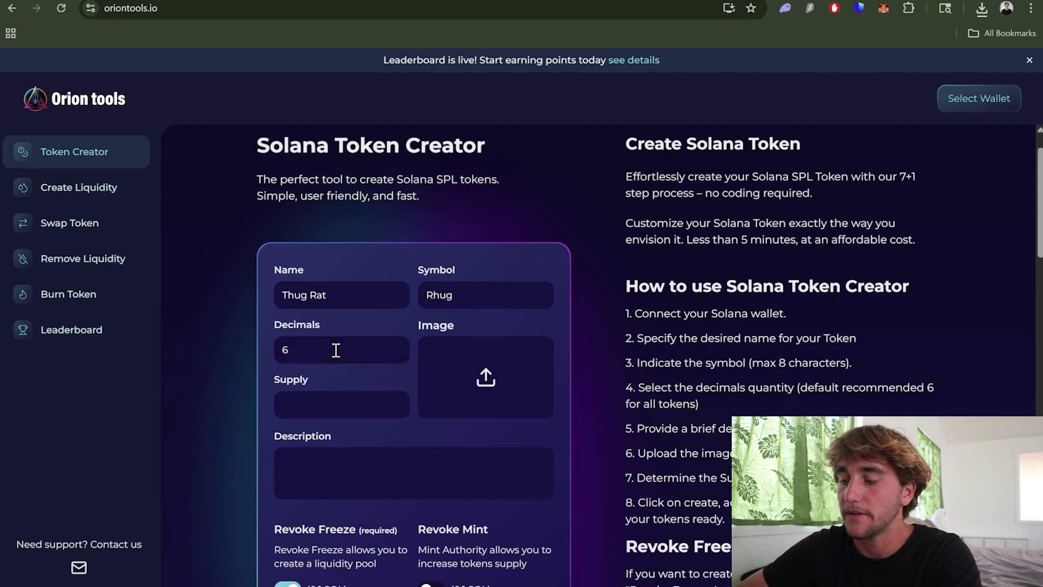
key(BackSpace)
text(9)
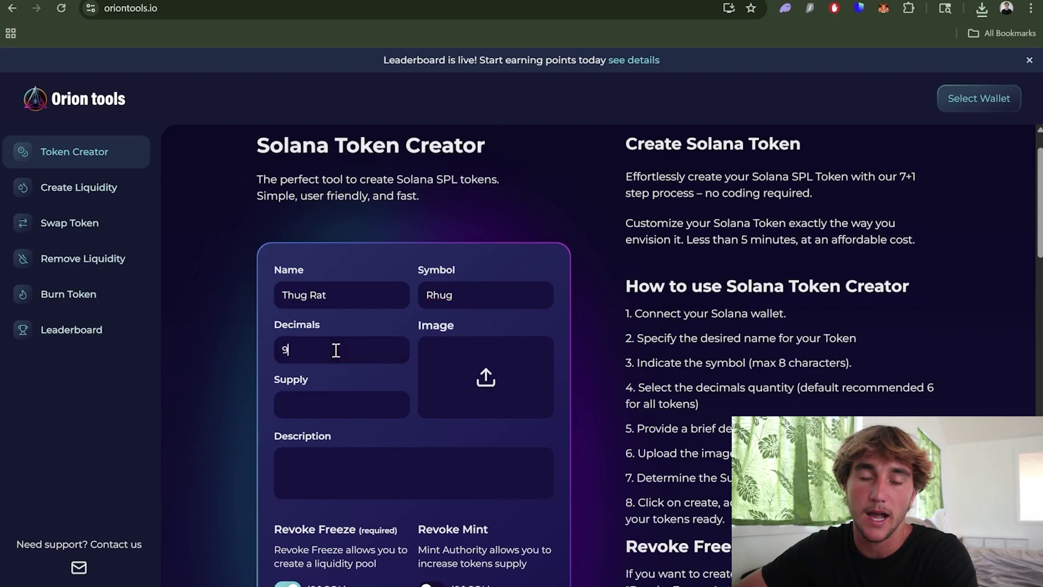
- Upload the s-l1200 picture from the Downloads folder as the token image
click(512, 373)
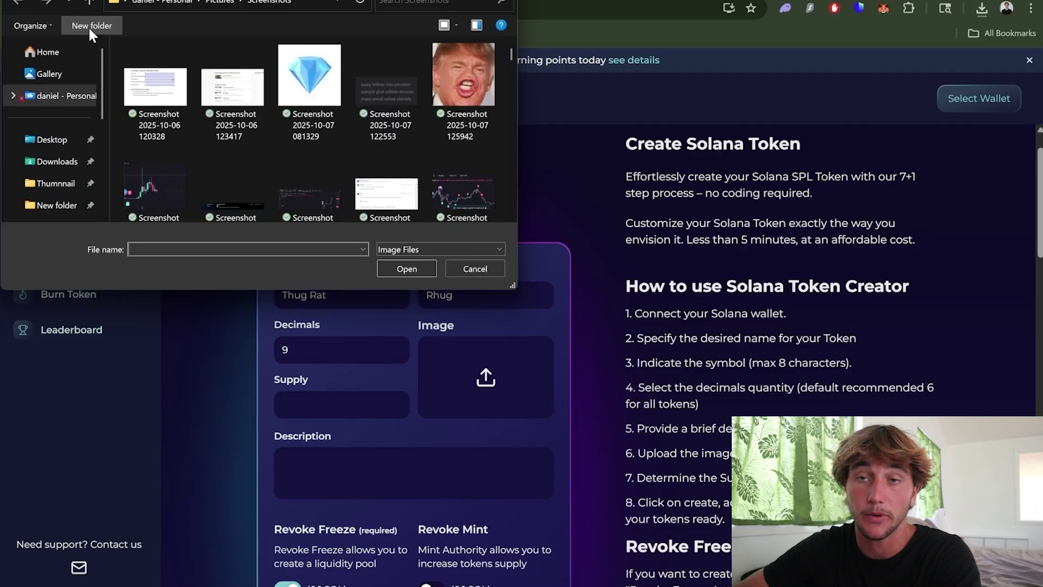
click(61, 162)
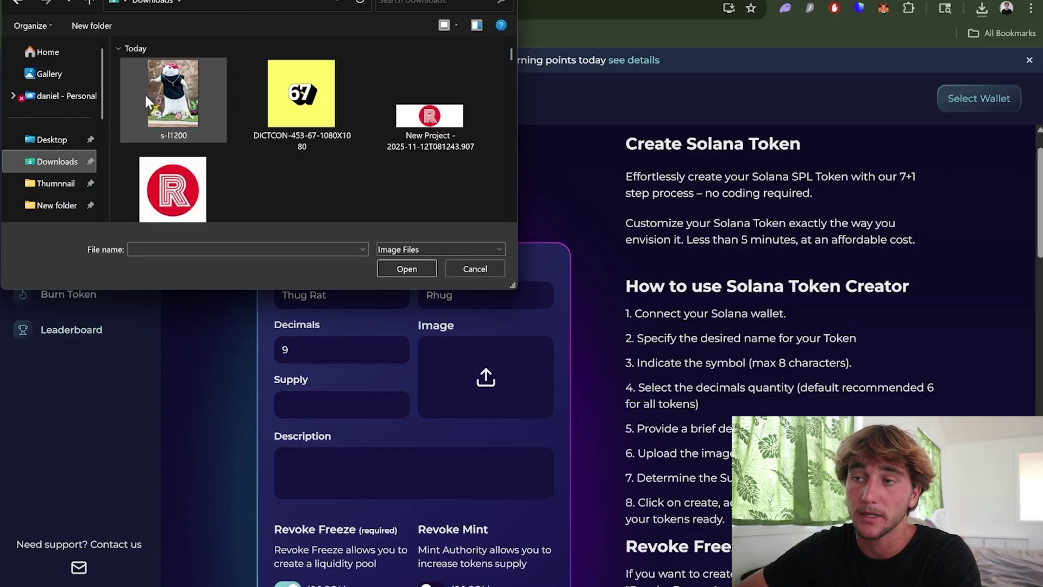
double_click(168, 108)
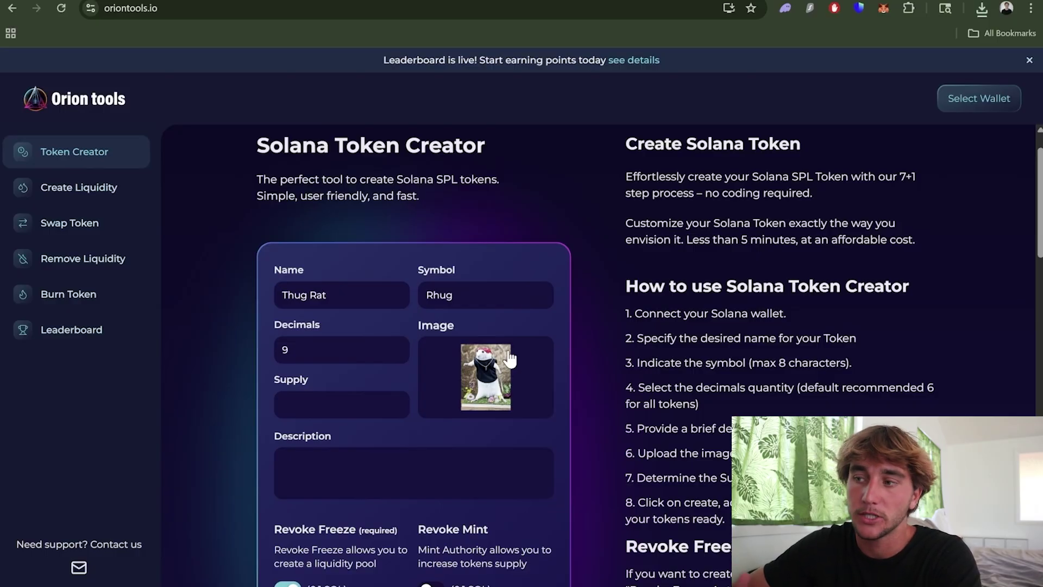
- Replace the token symbol with RUG
click(473, 302)
key(BackSpace)
key(BackSpace)
key(BackSpace)
key(BackSpace)
text(RUG)
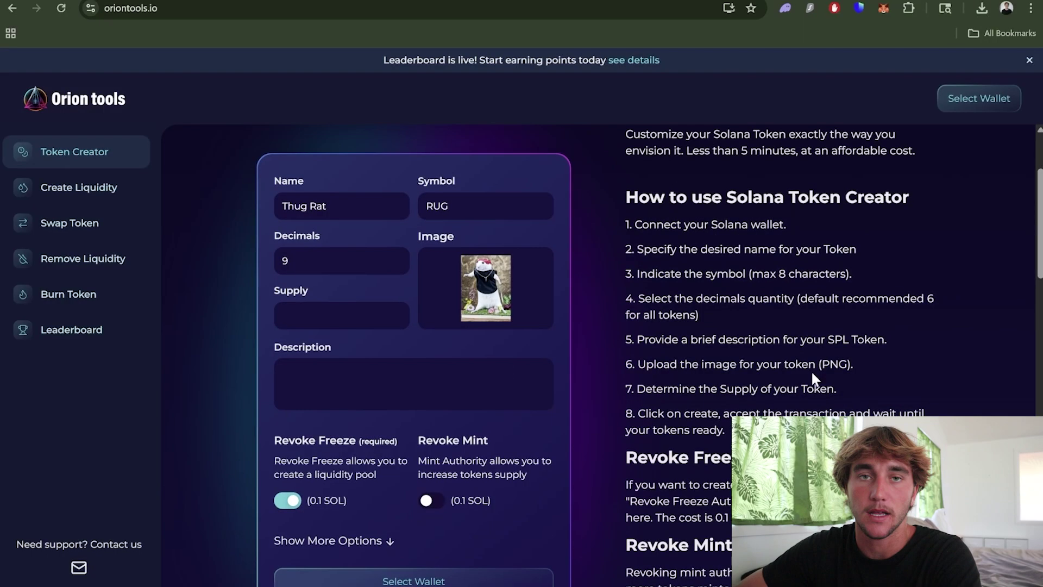
scroll(688, 291, down, 2)
drag(688, 291, 888, 342)
click(889, 341)
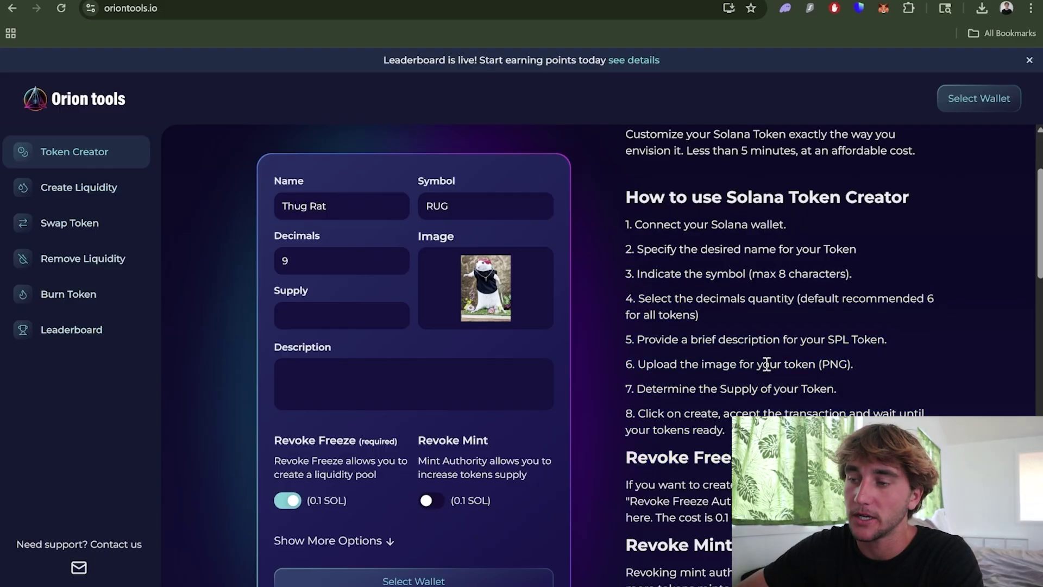
click(302, 313)
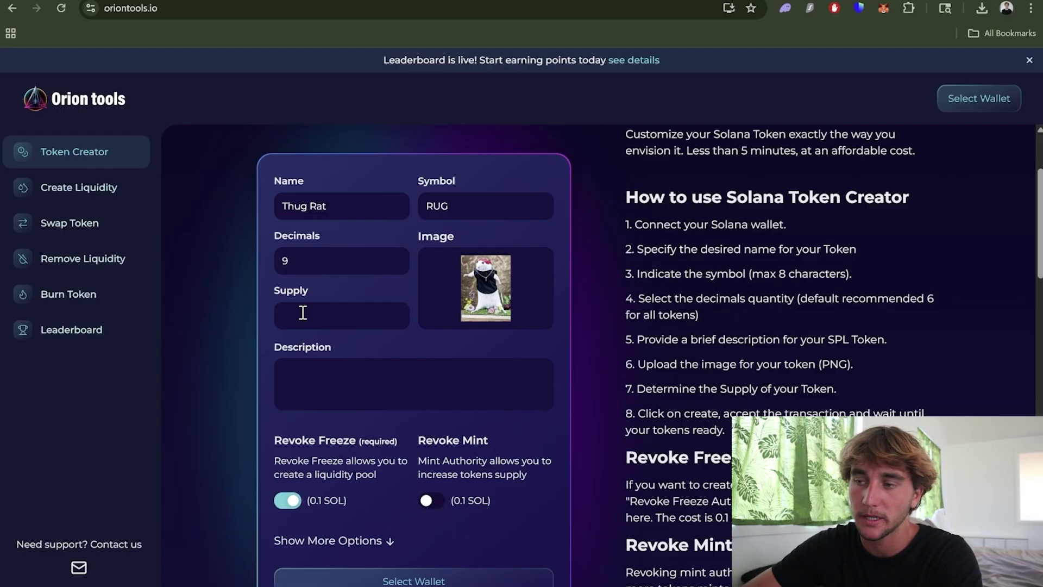
text(1)
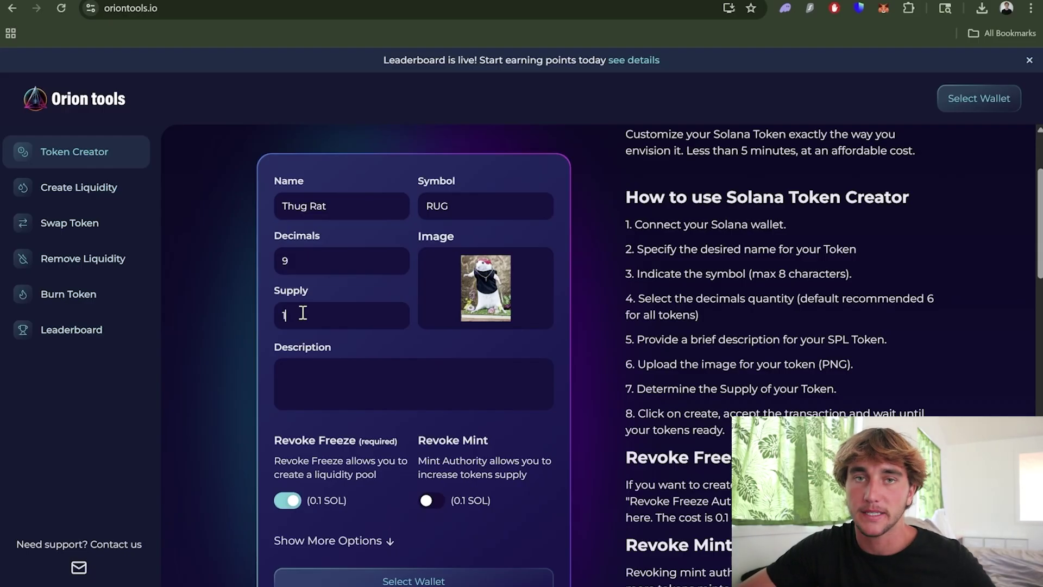
text(0)
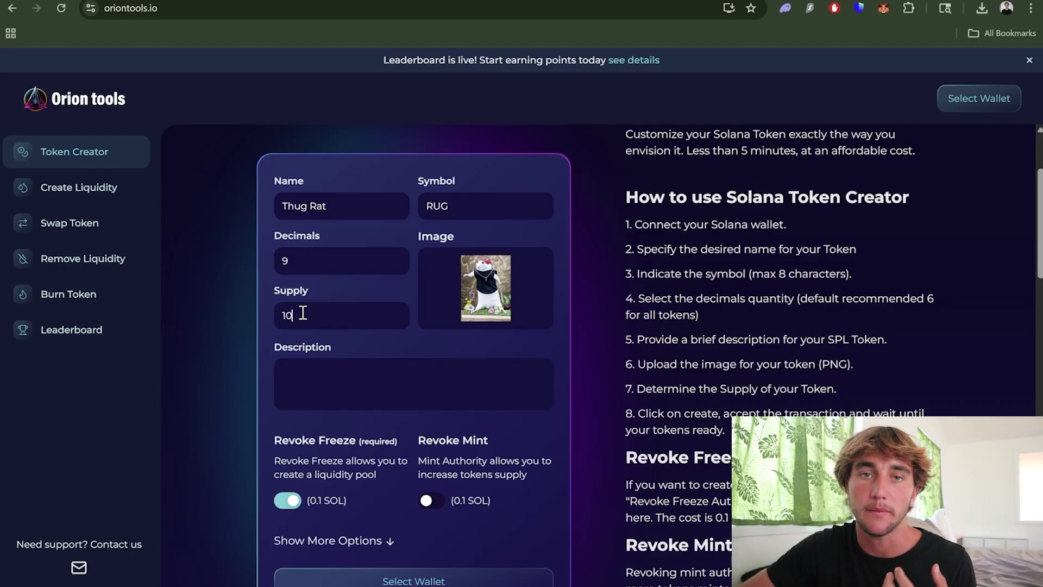
text(00000000)
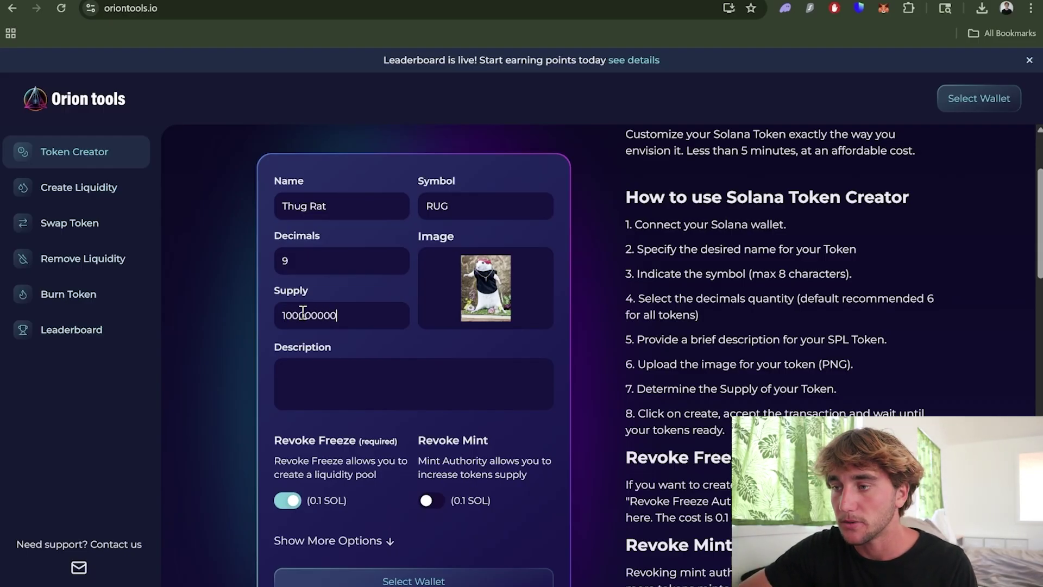
key(ctrl+a)
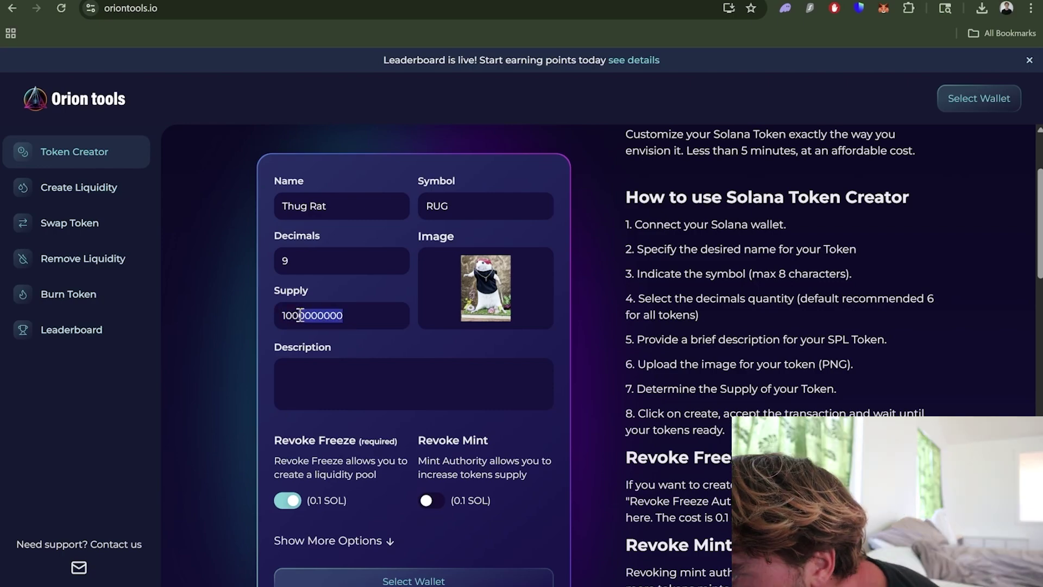
- Correct the token symbol to RHUG and enter the description "Thug rat called RHUG"
click(360, 376)
click(433, 206)
text(H)
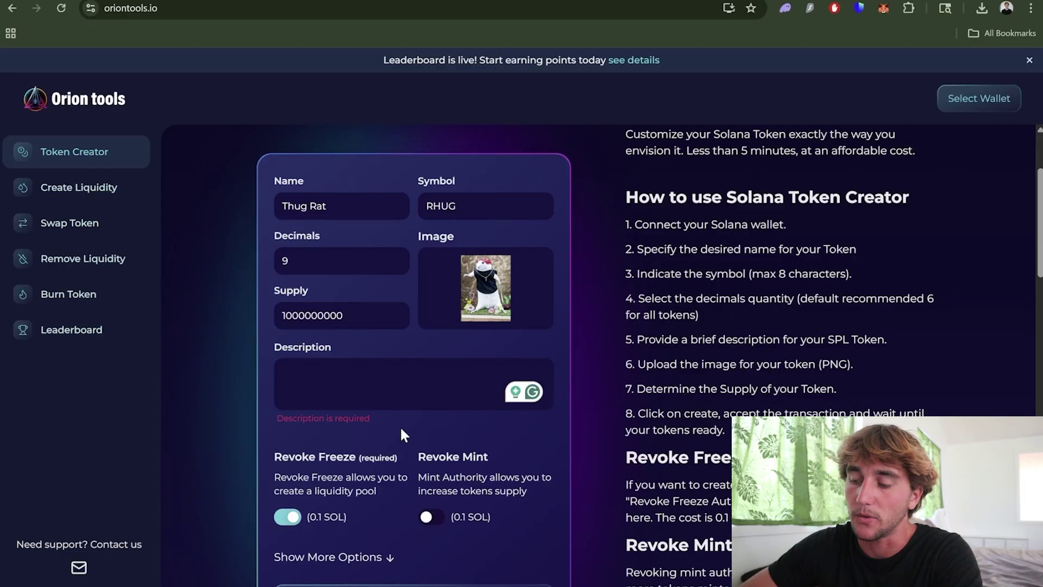
text(Thug rat ca)
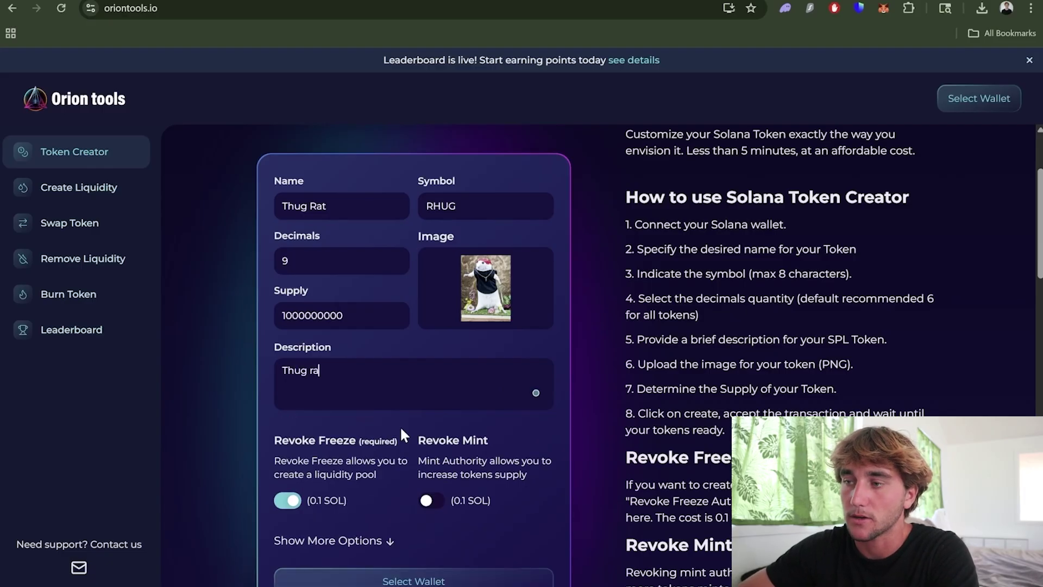
text(lled RHUG)
- Enable the Revoke Mint option for the token
scroll(399, 425, down, 1)
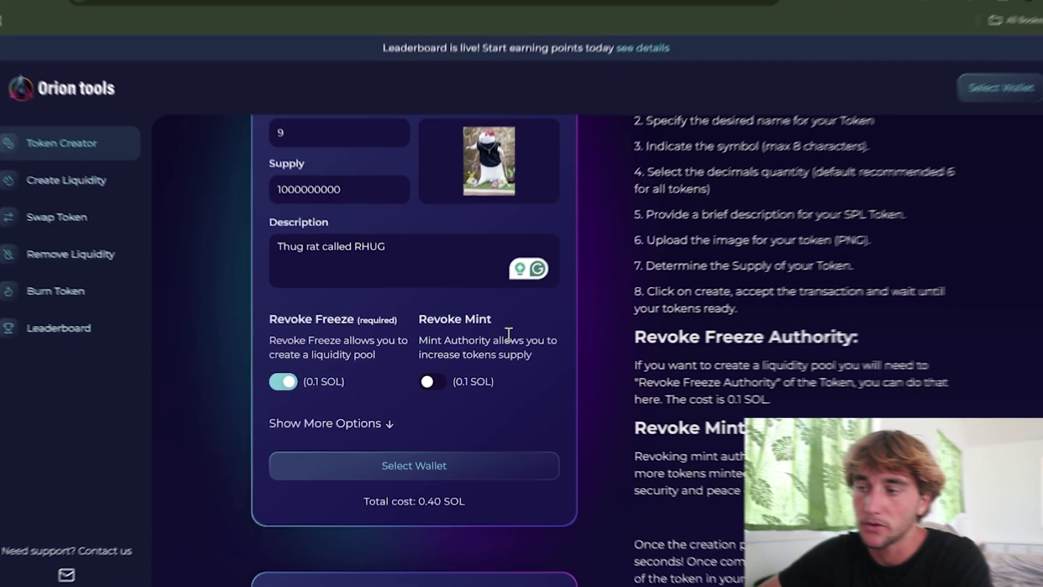
click(541, 342)
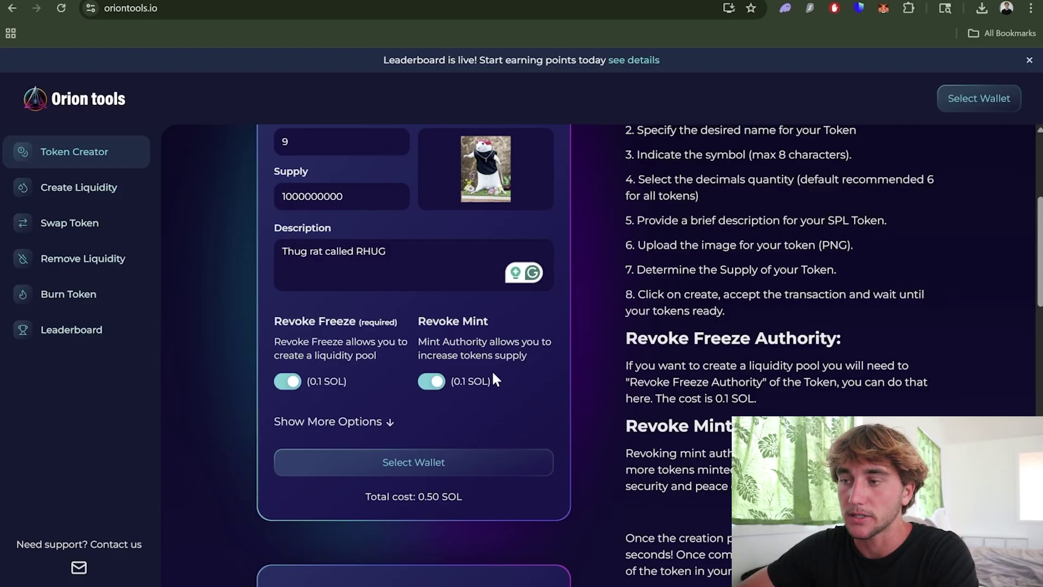
drag(442, 330, 534, 344)
click(528, 350)
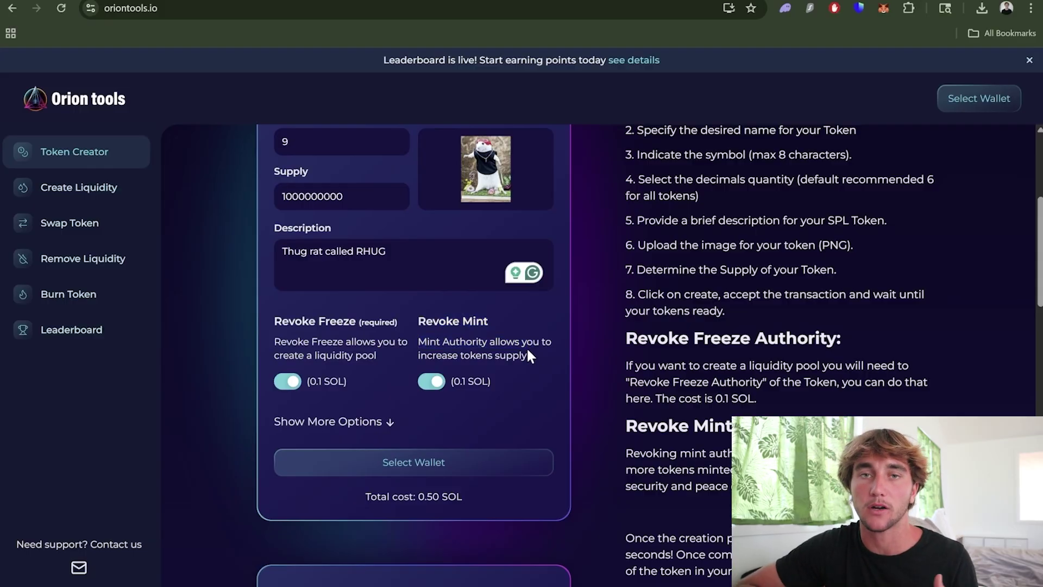
- Check the Phantom wallet and connect it to the token creator site
click(785, 8)
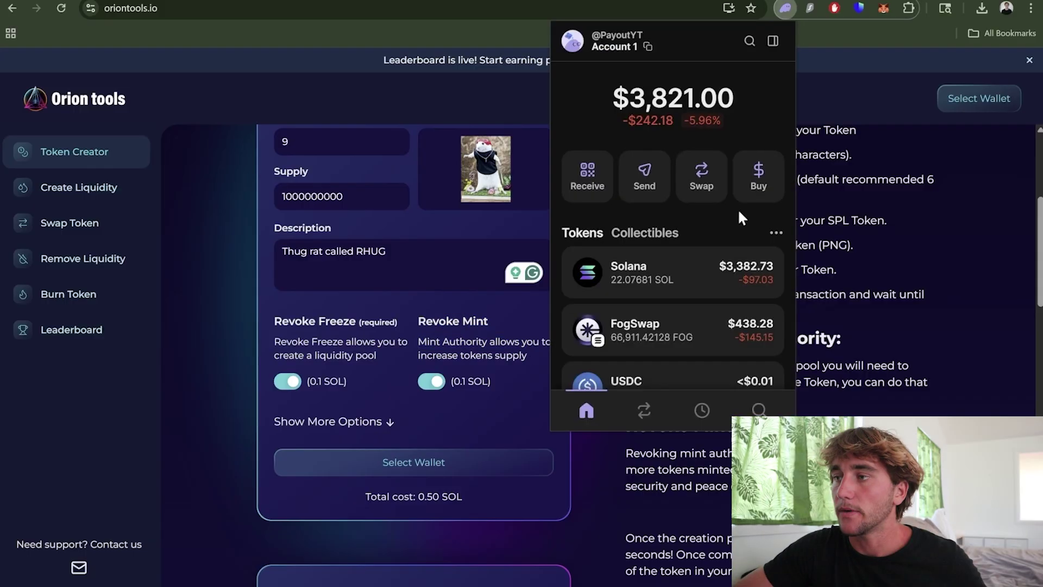
click(420, 459)
click(547, 334)
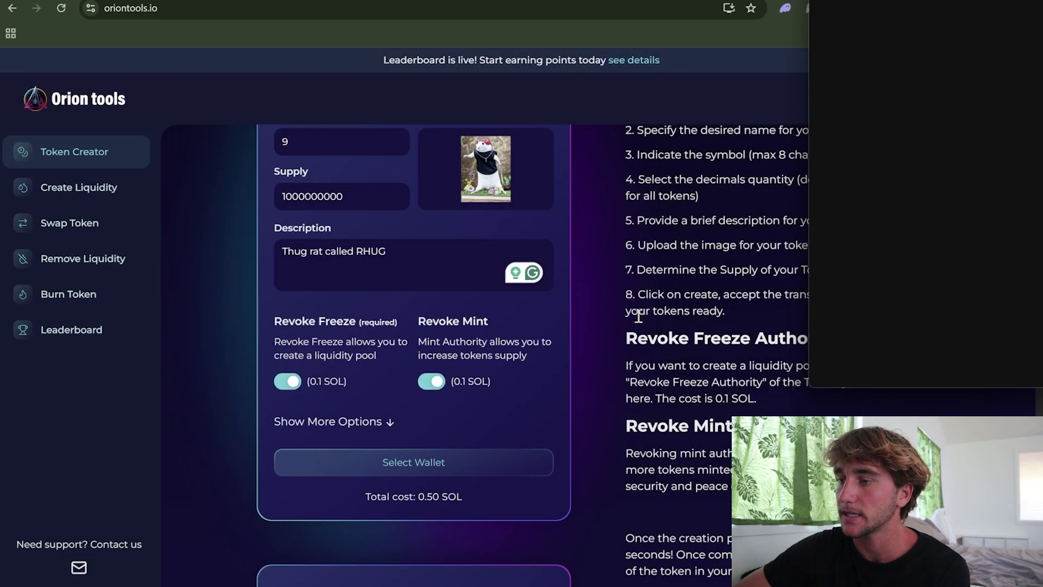
click(1004, 350)
- Create the token and approve its creation transaction in the wallet
scroll(939, 341, down, 1)
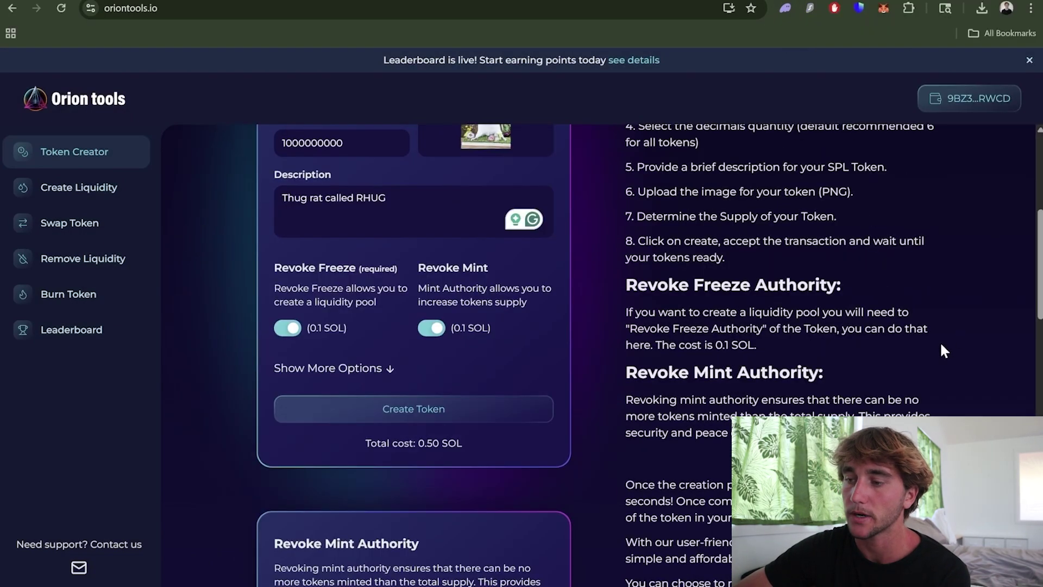
click(482, 411)
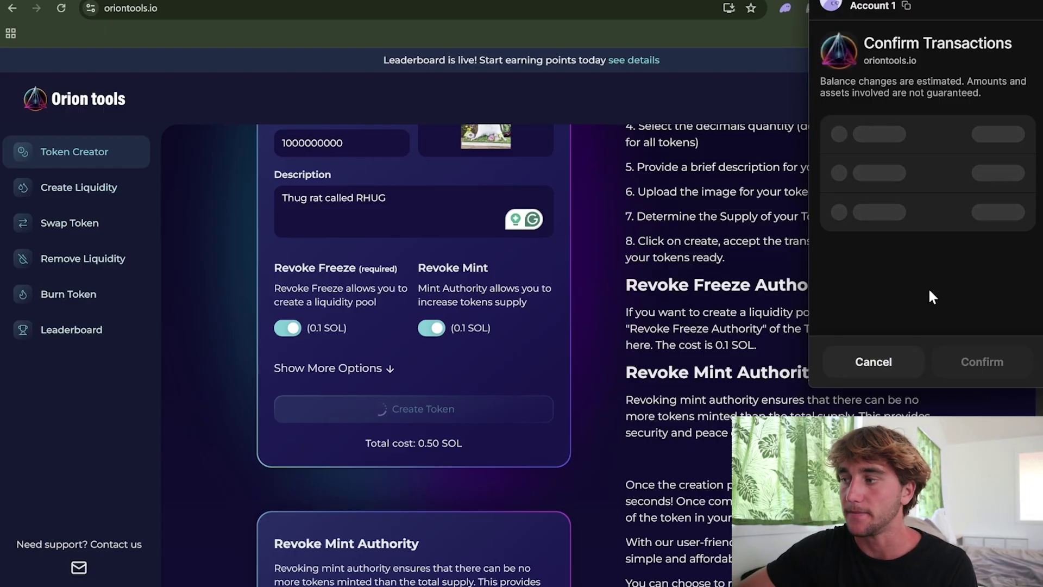
click(1004, 365)
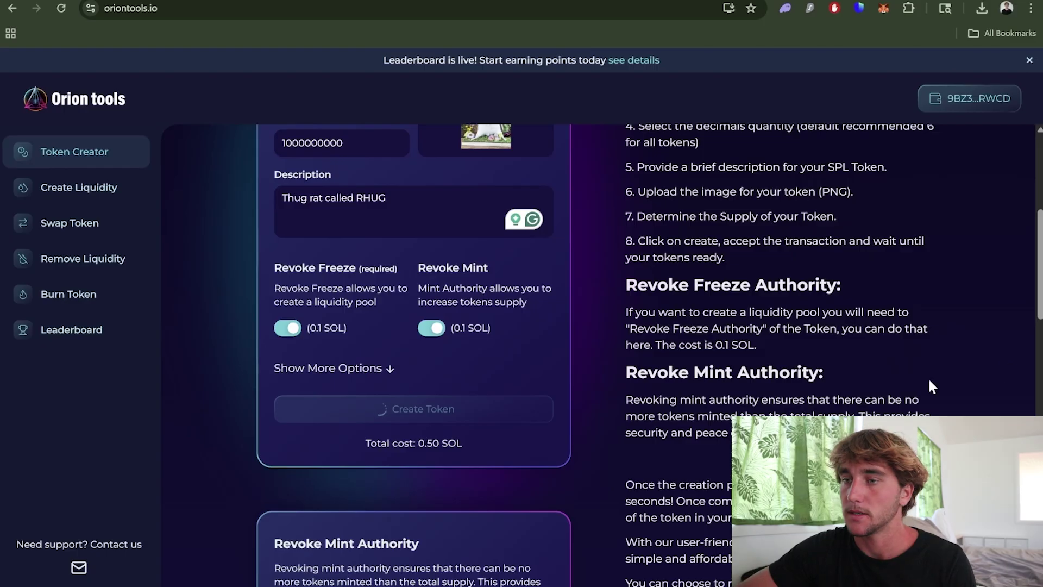
scroll(929, 382, down, 2)
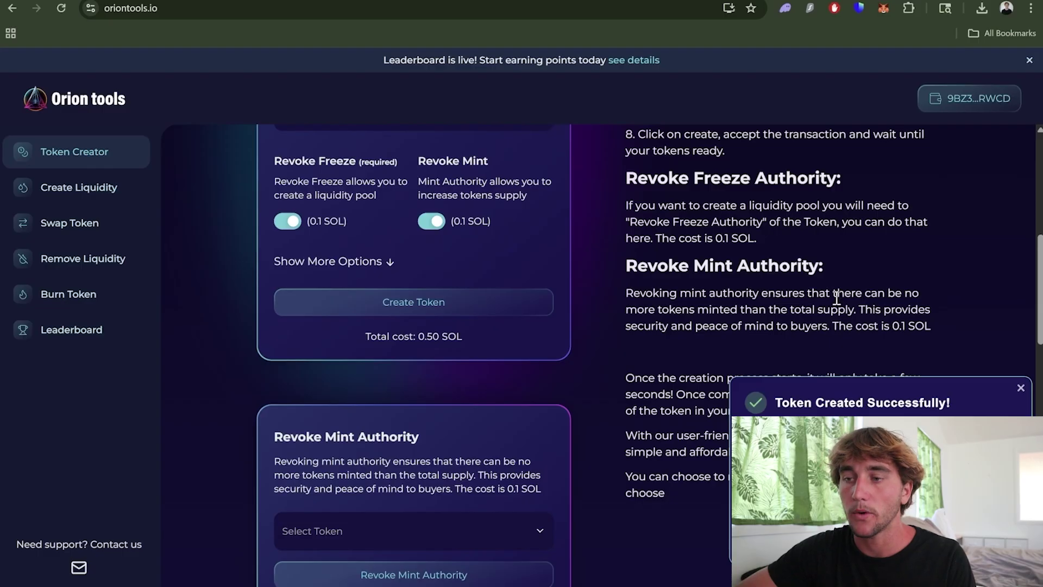
- Go to the liquidity creation page and choose RHUG as the base token of the pool
click(79, 187)
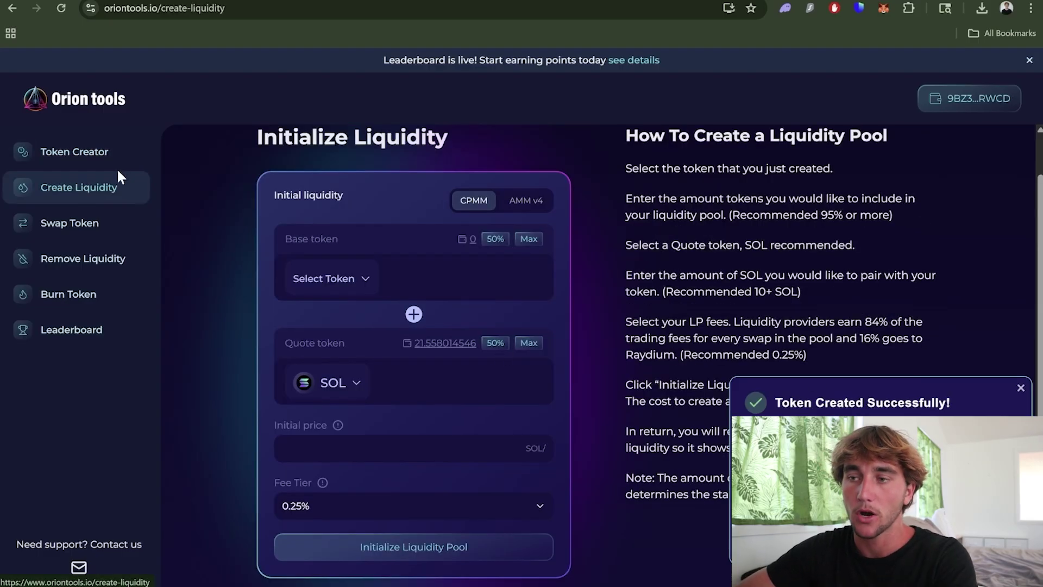
click(300, 279)
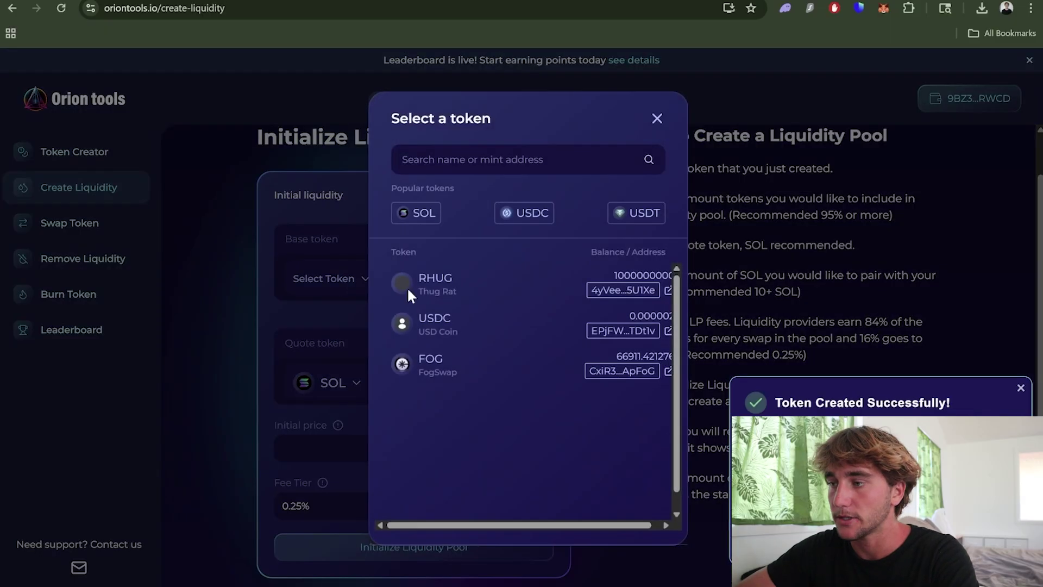
click(505, 287)
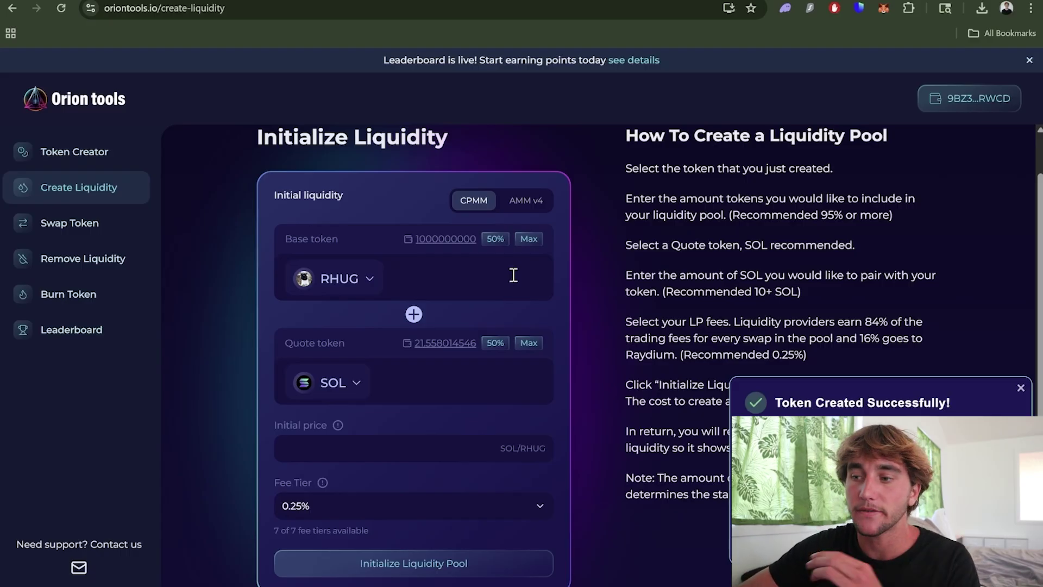
- Dismiss the token creation notification and switch the pool type to AMM v4
scroll(514, 275, up, 1)
click(1020, 387)
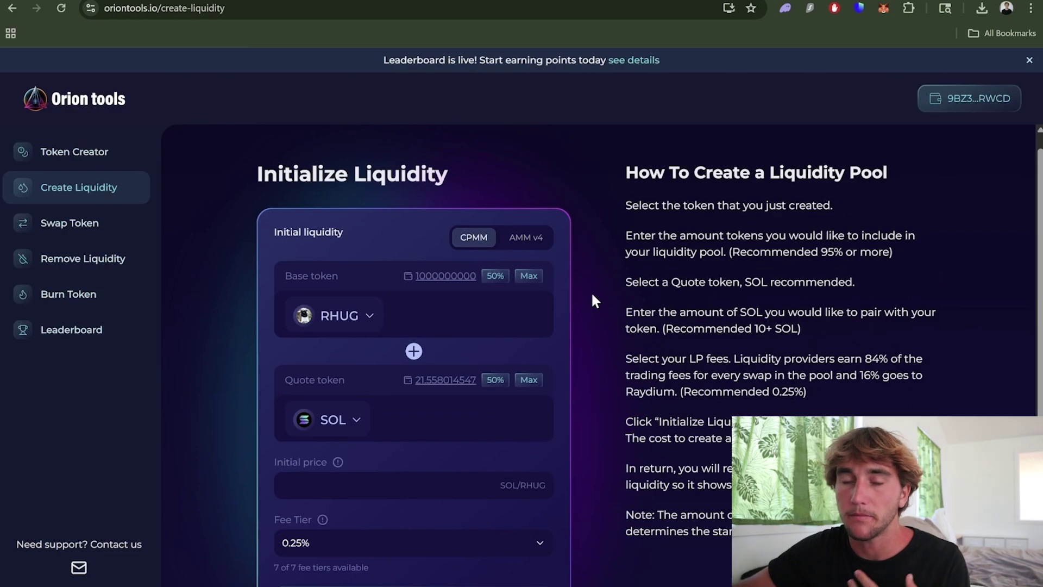
click(526, 237)
click(459, 238)
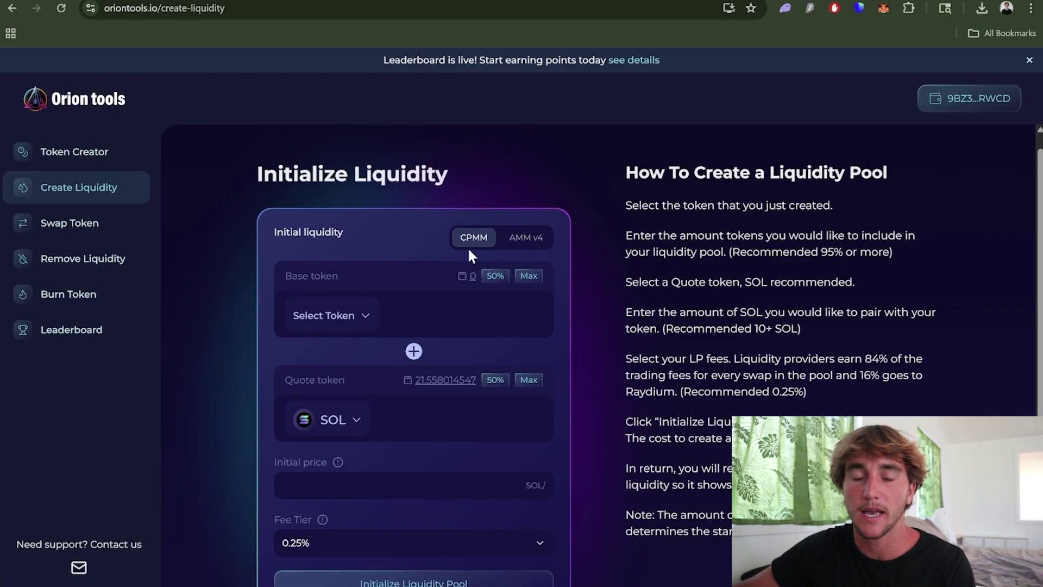
scroll(478, 458, down, 1)
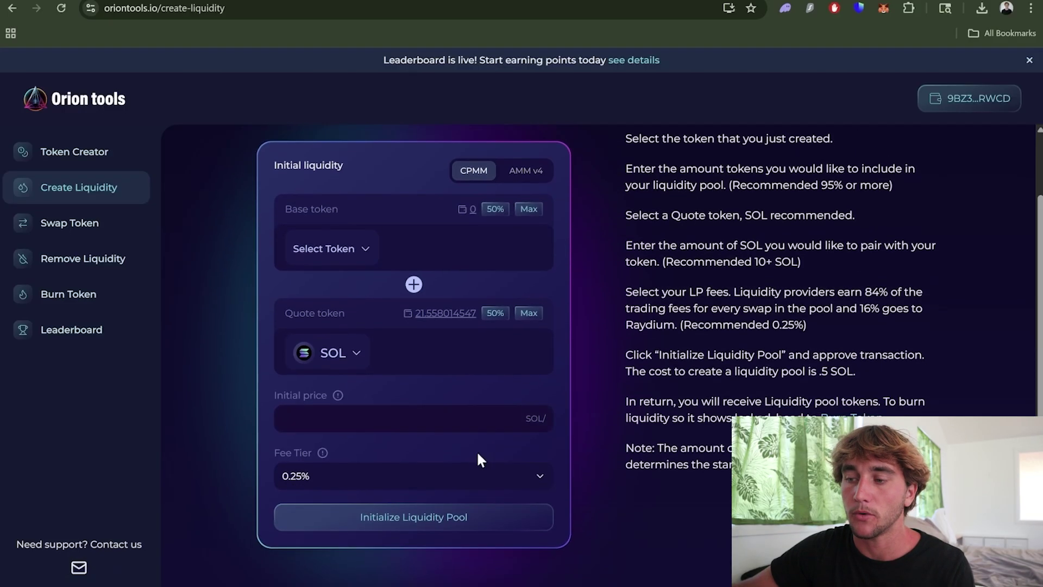
scroll(530, 476, up, 1)
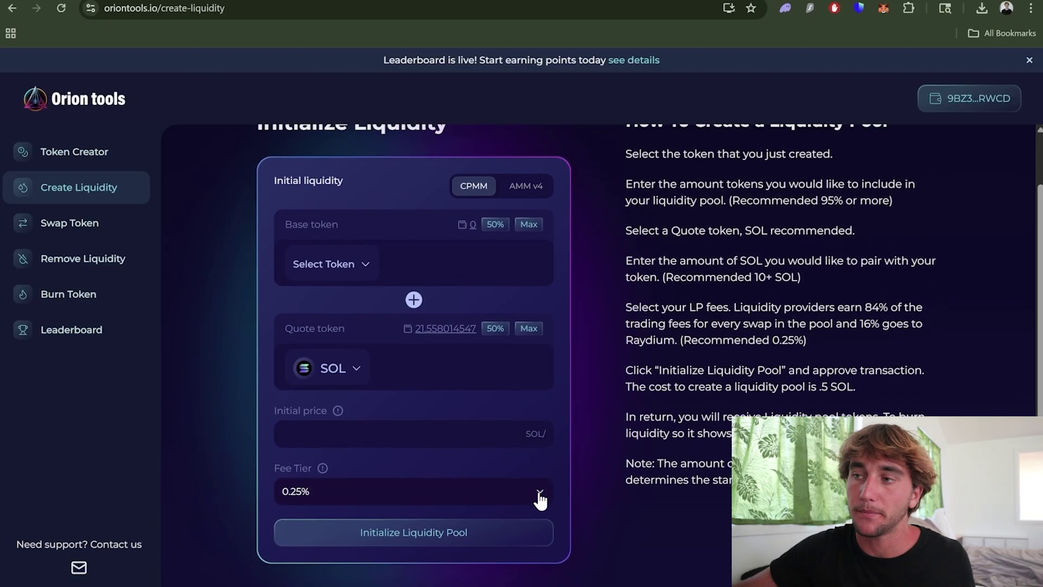
click(527, 187)
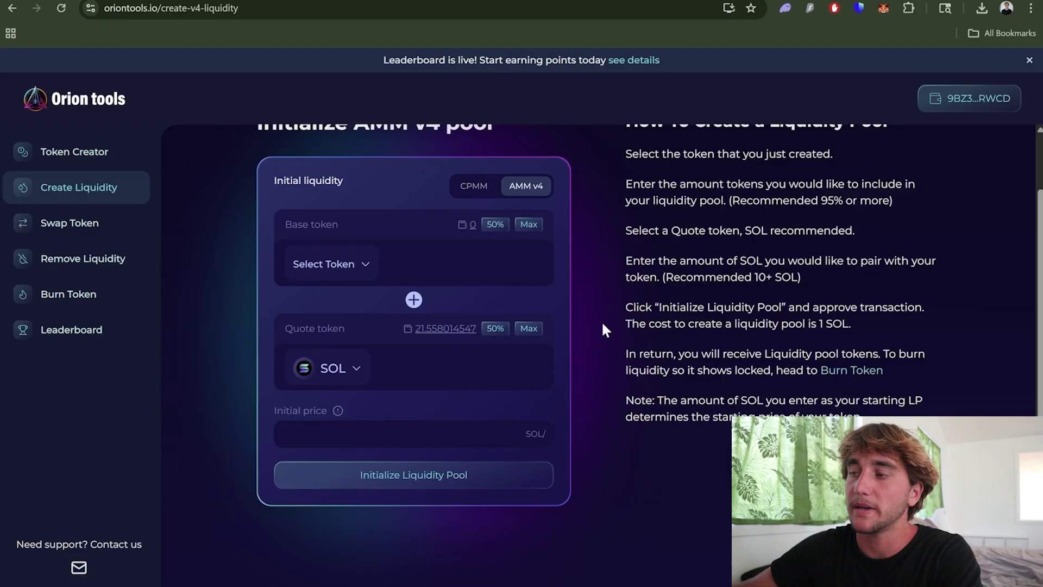
scroll(891, 365, up, 1)
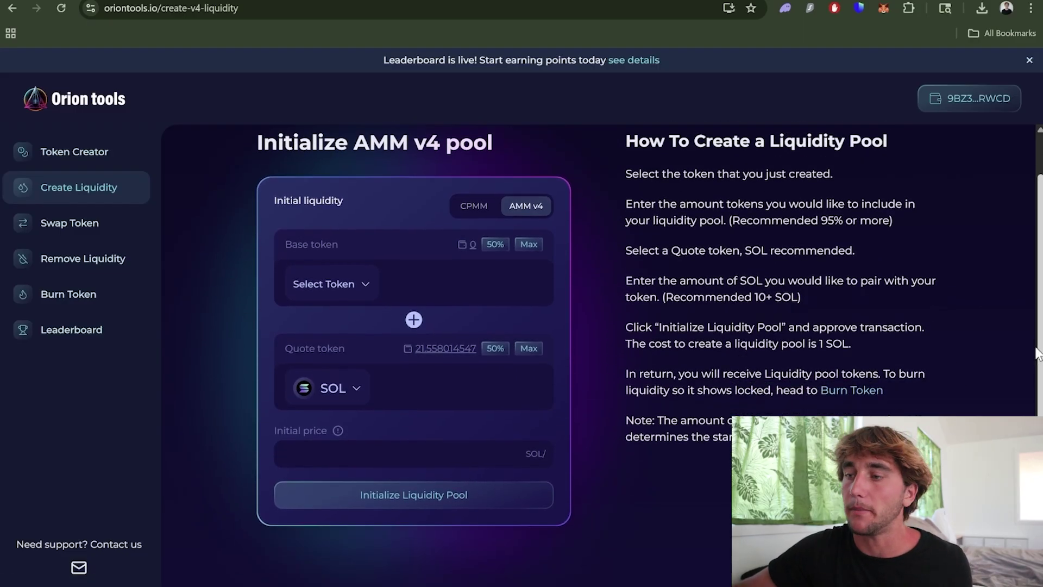
- Choose RHUG as the base token of the AMM v4 pool and fill in its maximum amount
click(475, 284)
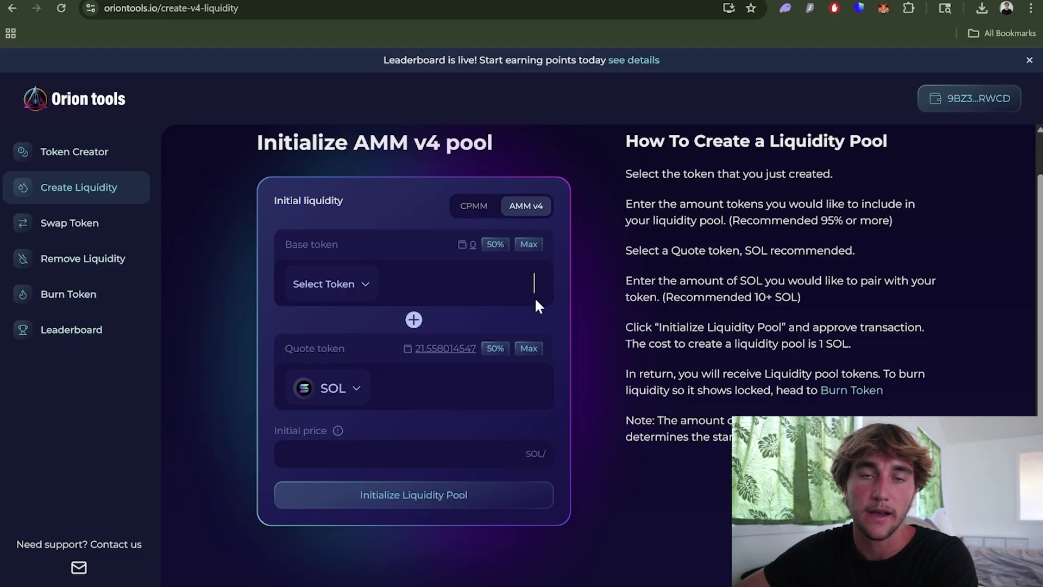
click(348, 283)
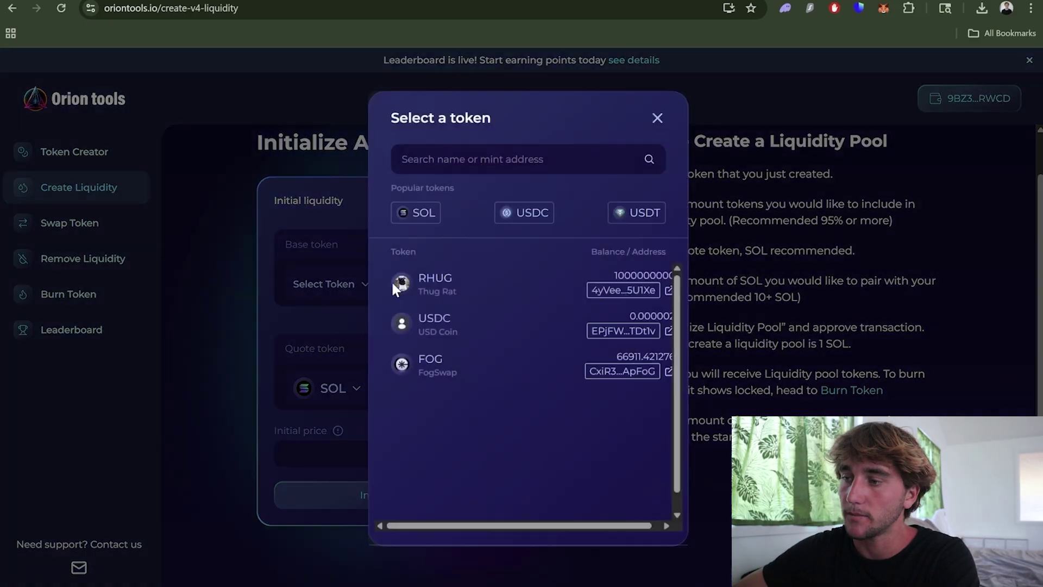
click(471, 281)
click(531, 245)
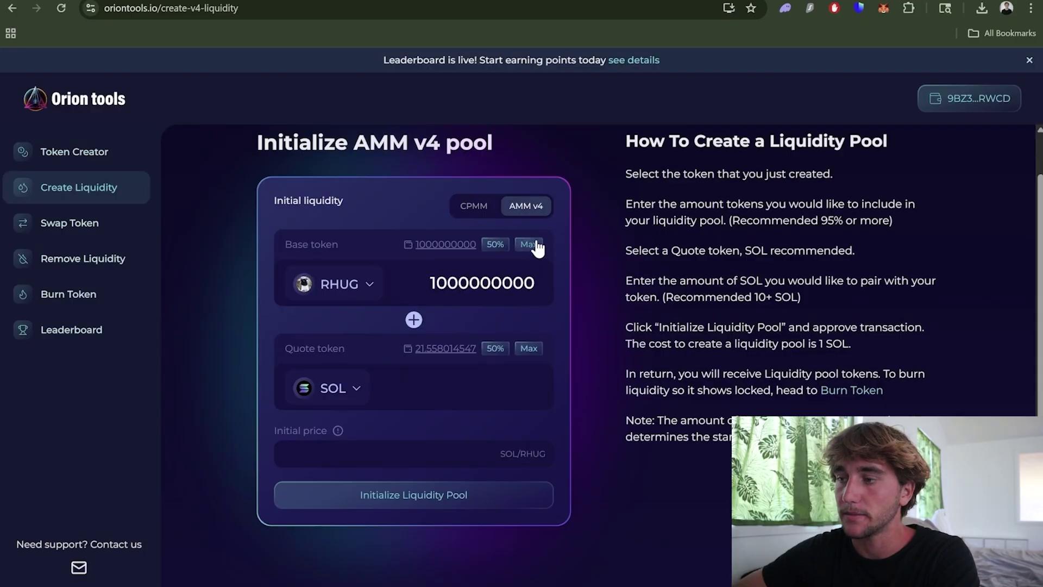
- Set the quote amount to .01 SOL and the base amount to 950000000 RHUG
click(422, 389)
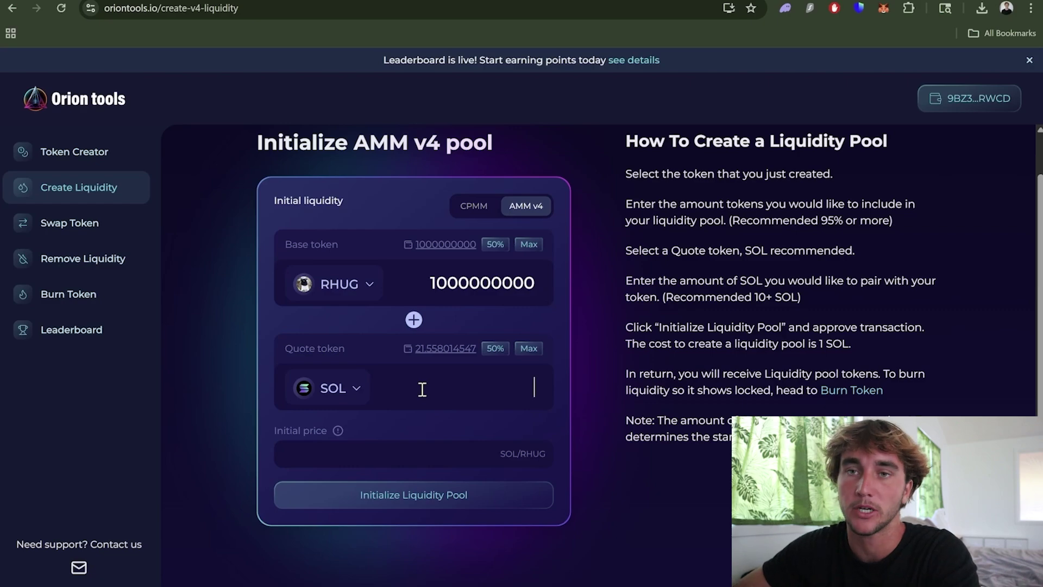
text(.0)
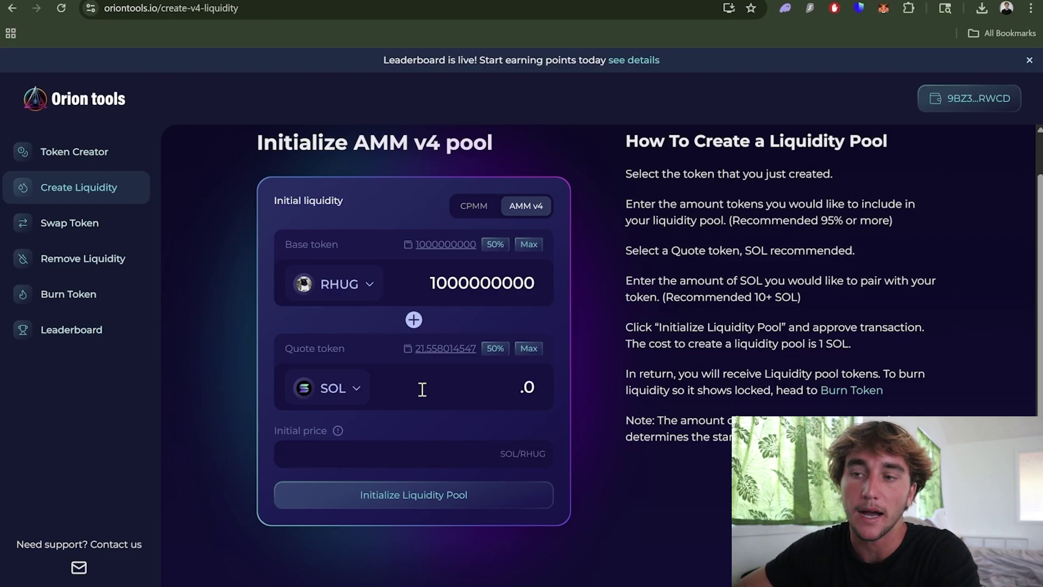
text(1)
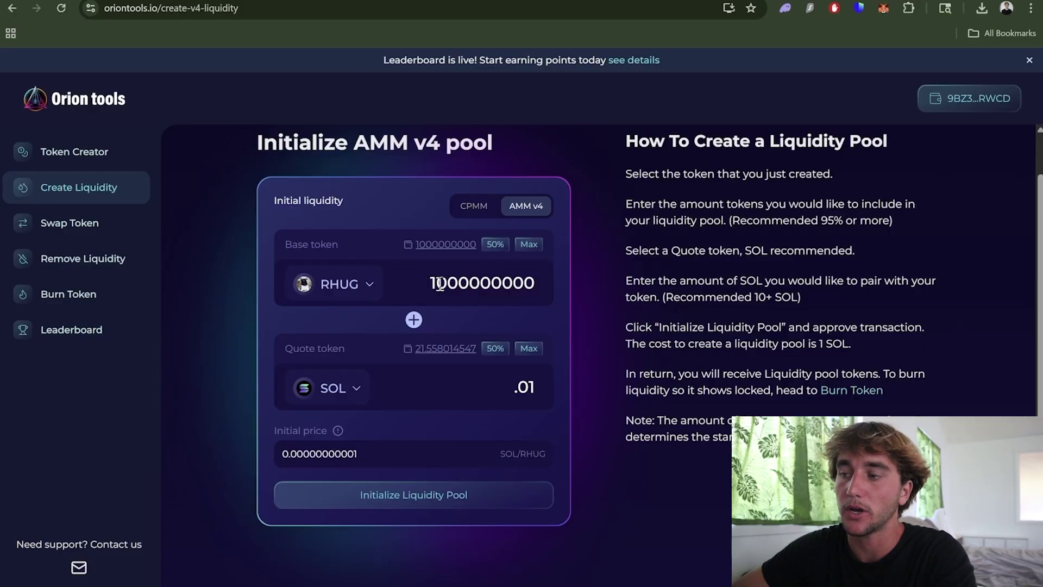
drag(440, 283, 383, 288)
text(95)
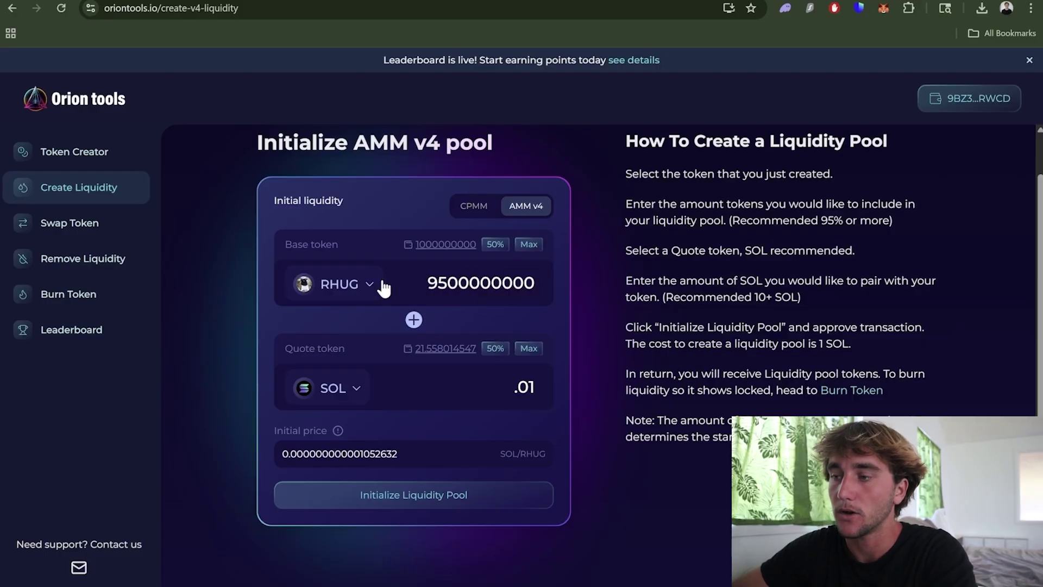
key(BackSpace)
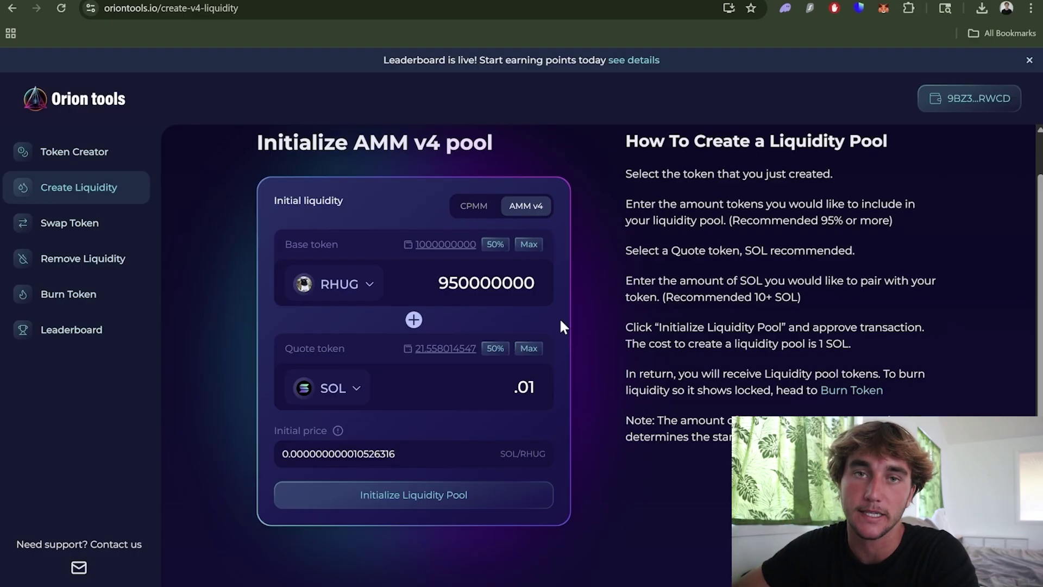
- Initialize the AMM v4 liquidity pool and confirm its transactions in the wallet
click(434, 494)
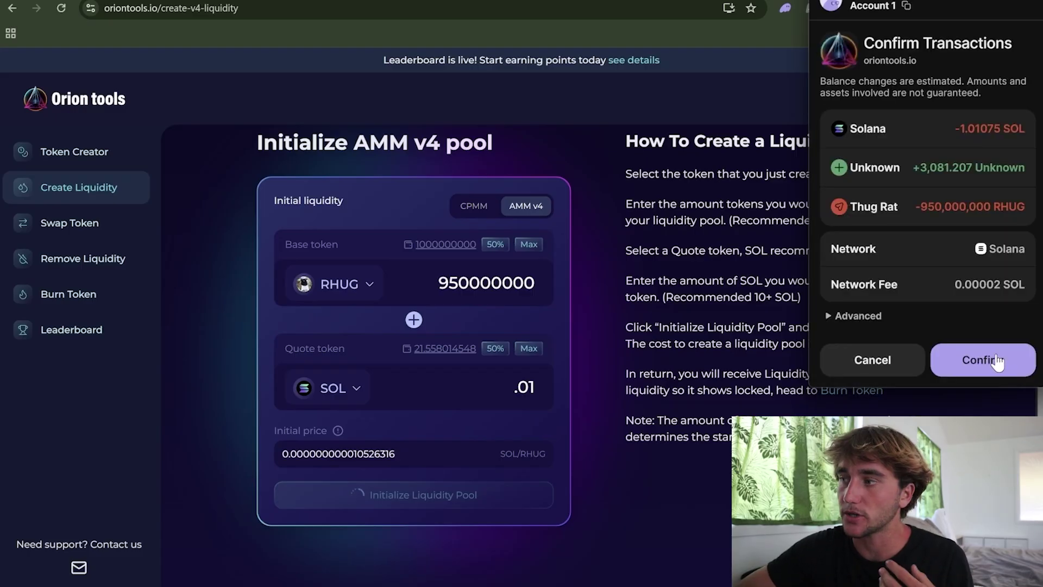
click(998, 361)
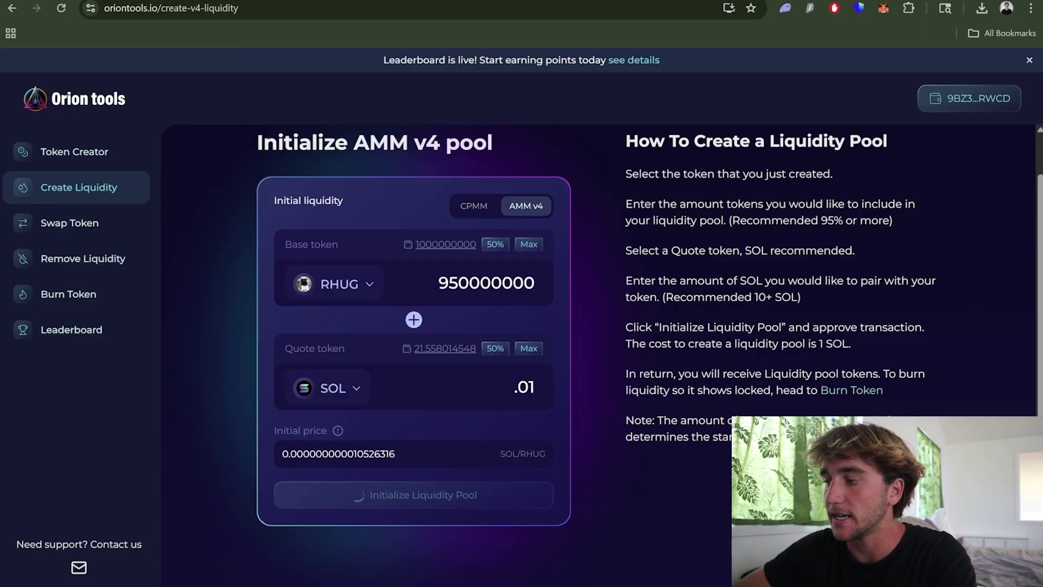
scroll(835, 304, down, 1)
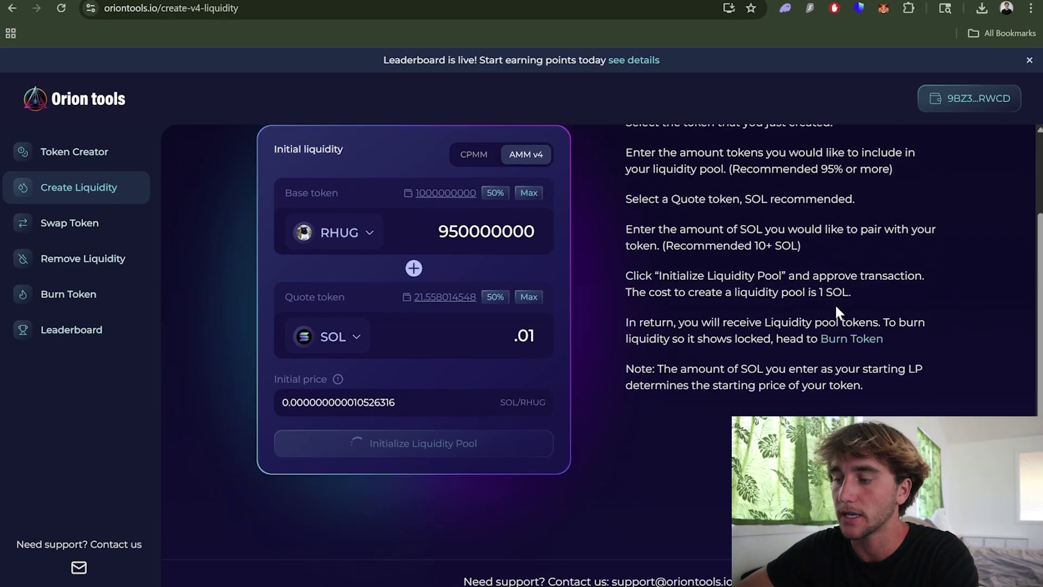
scroll(836, 304, up, 1)
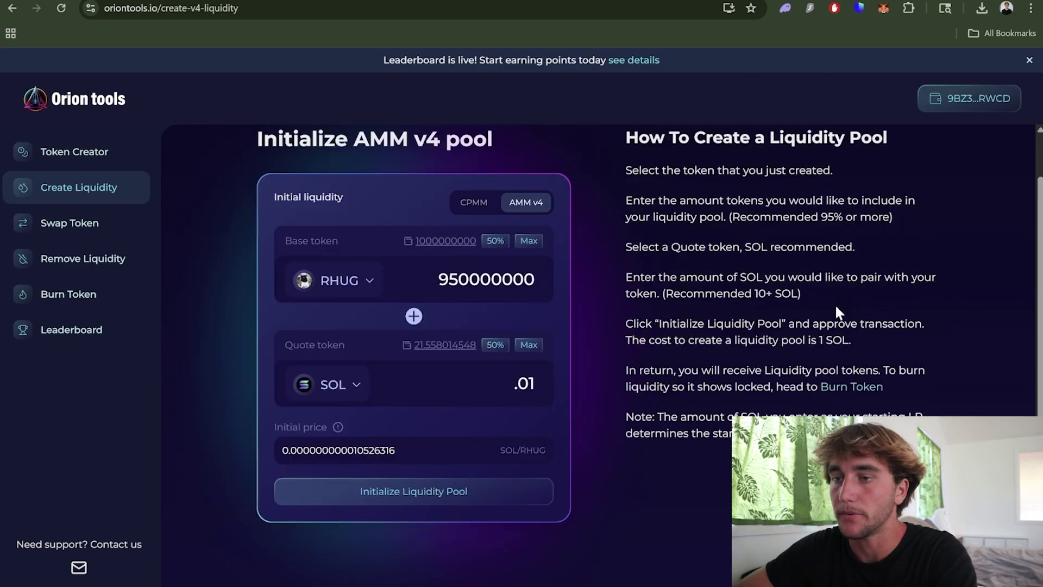
- Go to the Burn Token page, burn the Raydium LP tokens and confirm the transaction in the wallet
click(84, 294)
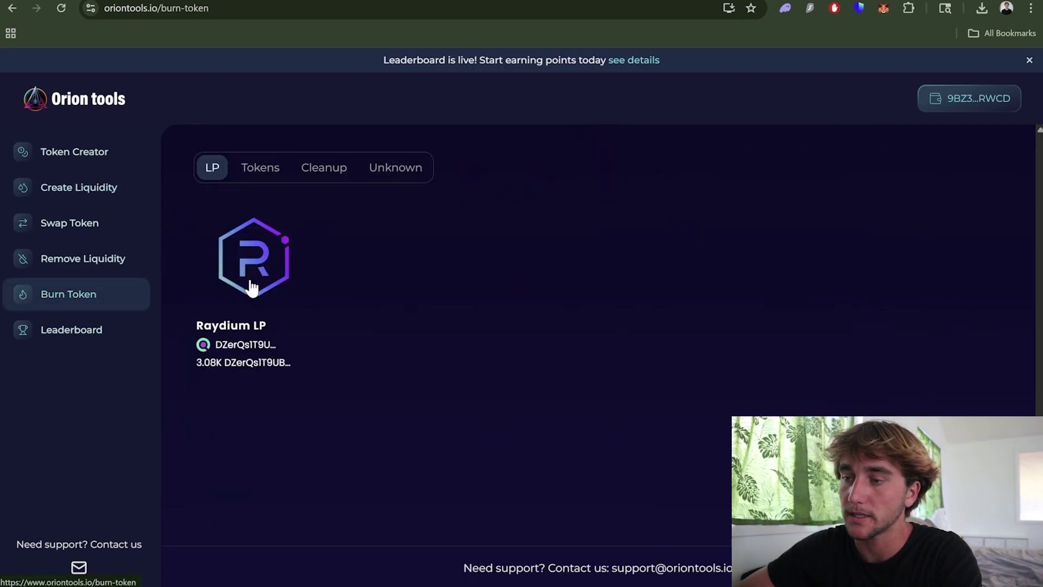
click(254, 289)
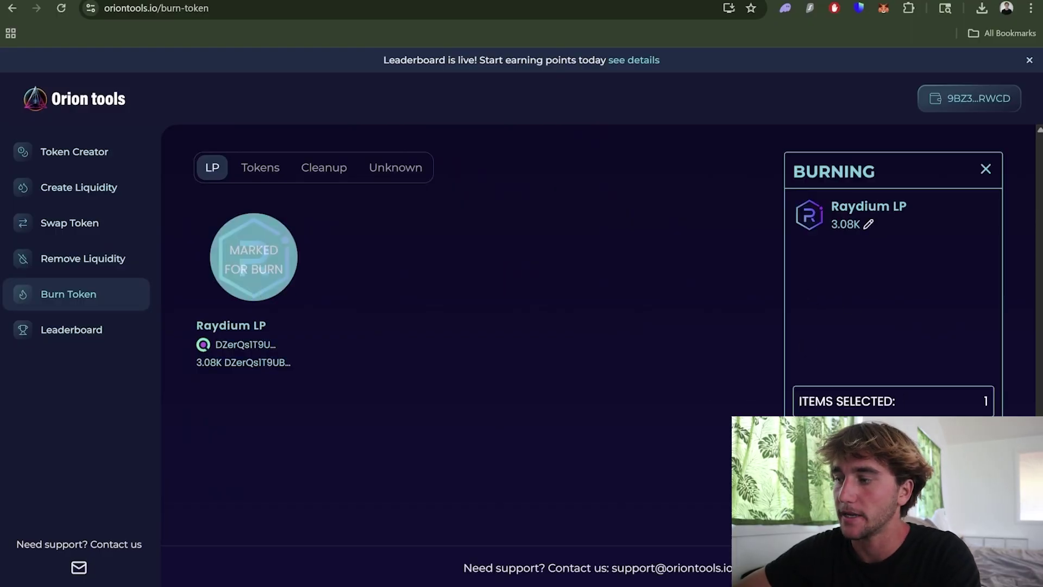
click(893, 437)
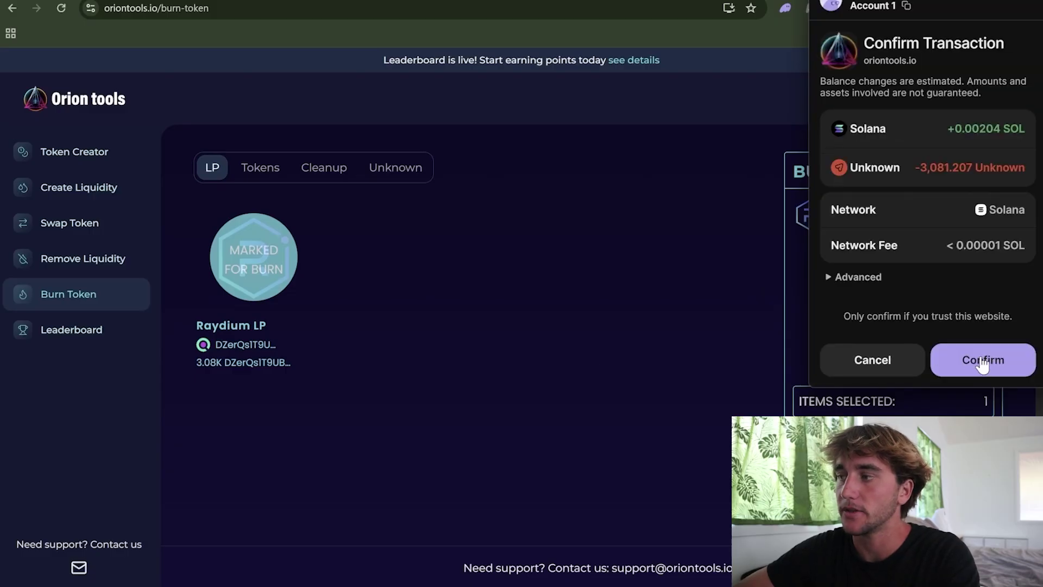
click(980, 359)
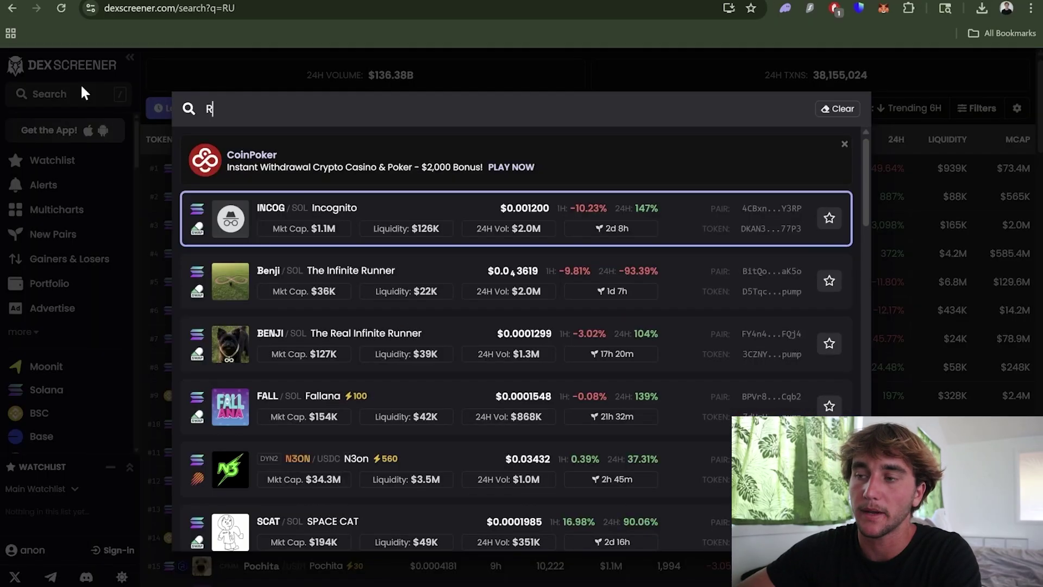
- Search DEX Screener for RHUG and open the RHUG/SOL pair
text(GU)
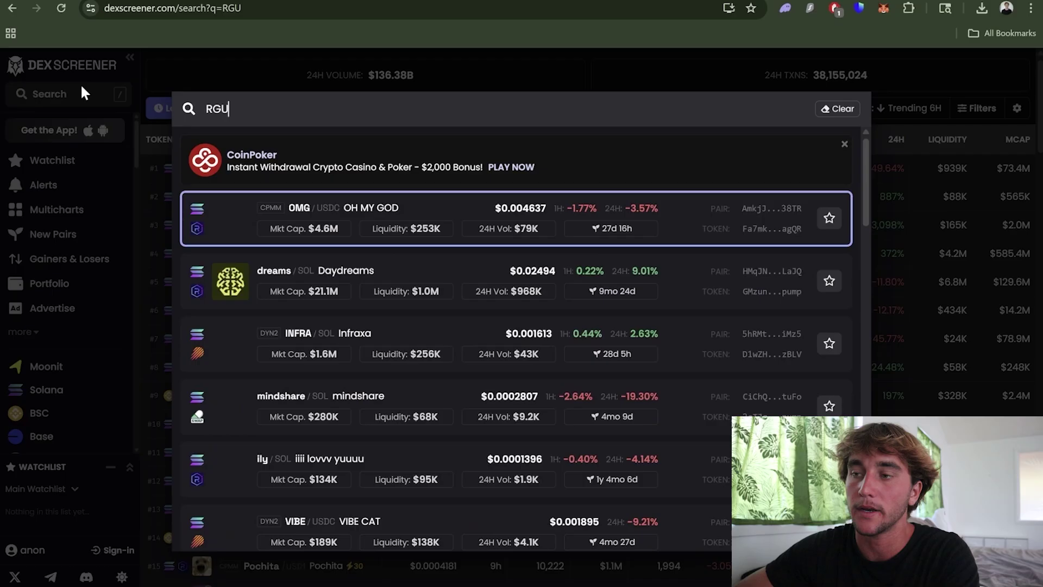
key(BackSpace)
key(BackSpace)
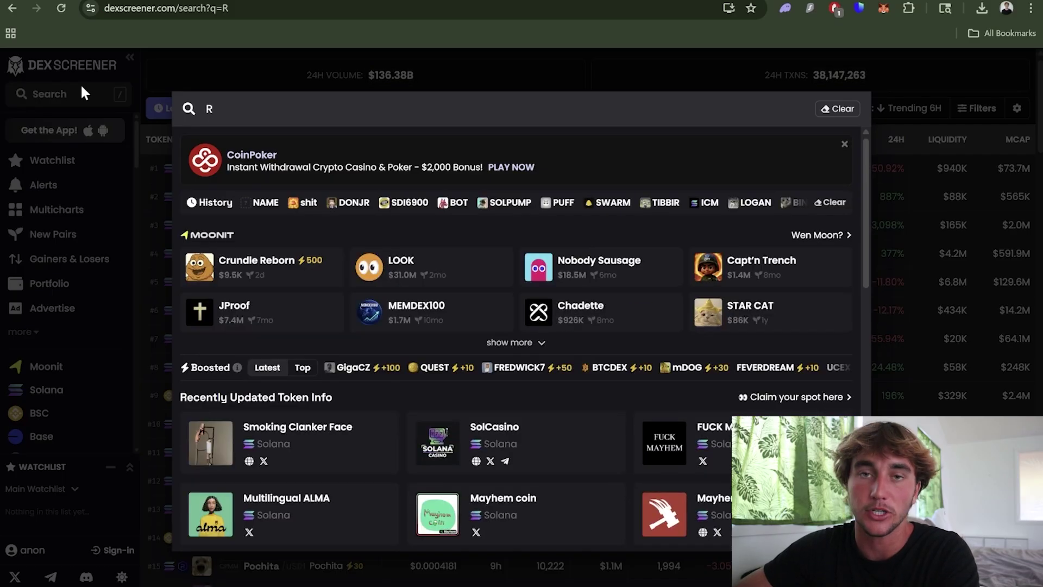
text(HY)
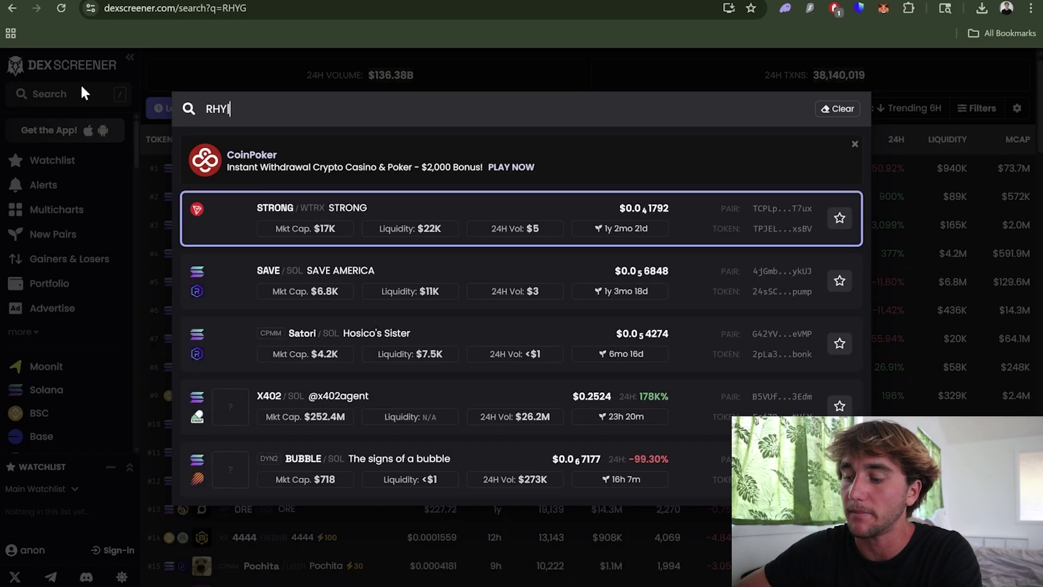
key(BackSpace)
text(UG)
click(396, 214)
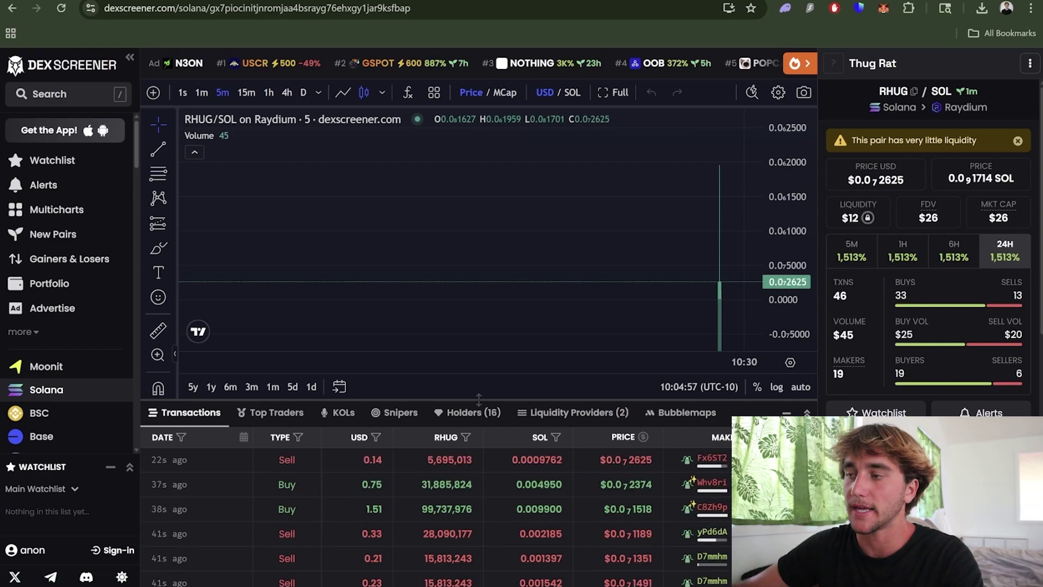
- Open GiraffeSpot from the Solana token list and compare its liquidity lock indicator with the one on the RHUG pair
click(47, 389)
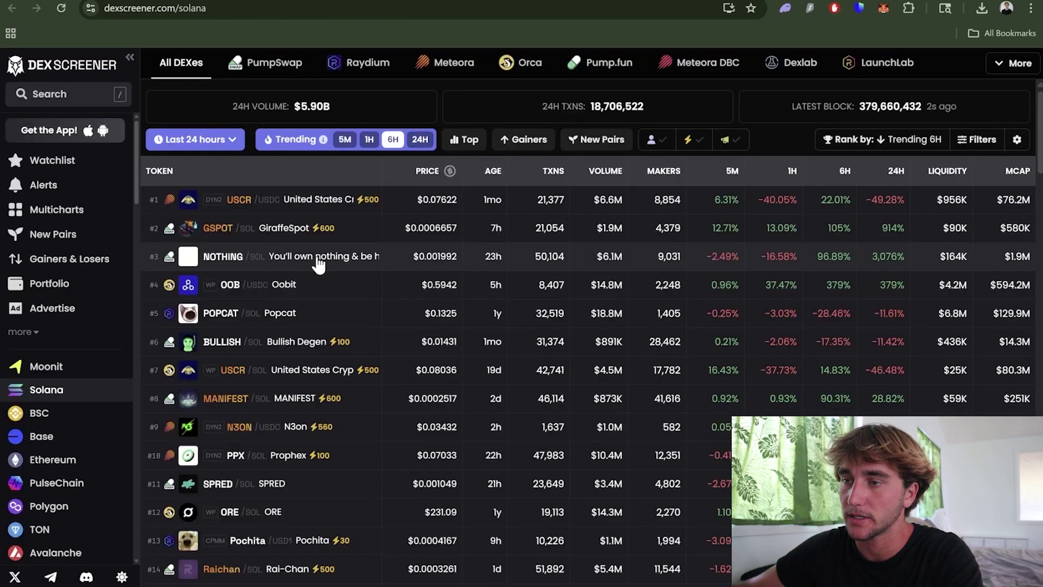
click(286, 233)
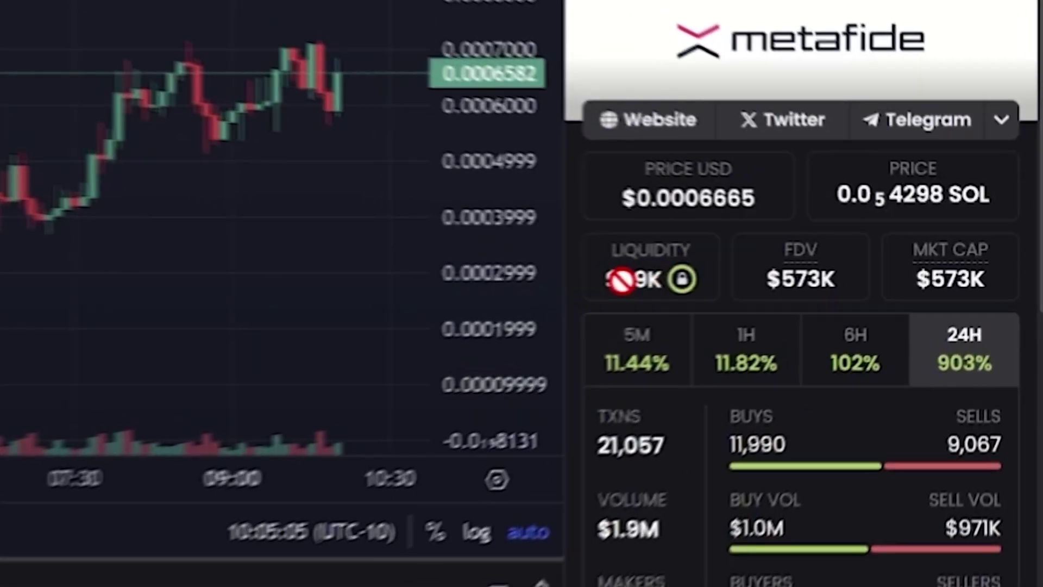
mouse_move(872, 269)
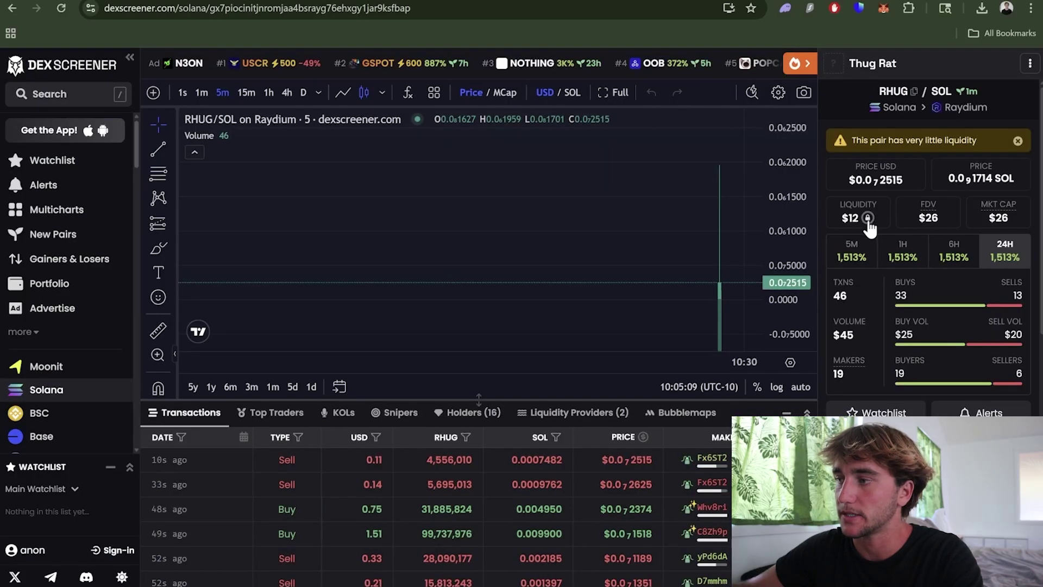
mouse_move(868, 217)
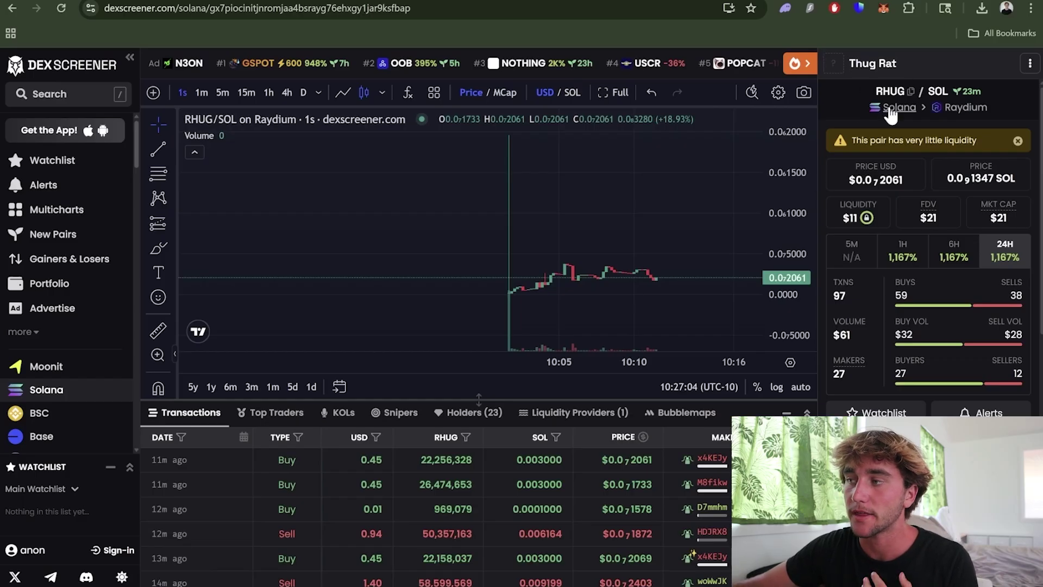
- Examine the RHUG pair's liquidity lock and the price movement on its one-second chart
click(867, 219)
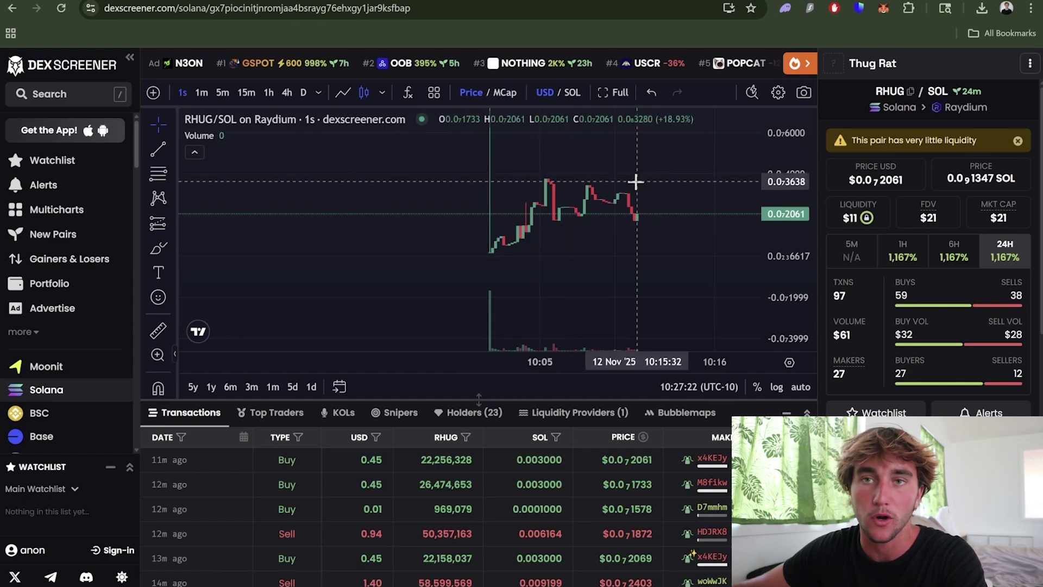
drag(790, 172, 789, 233)
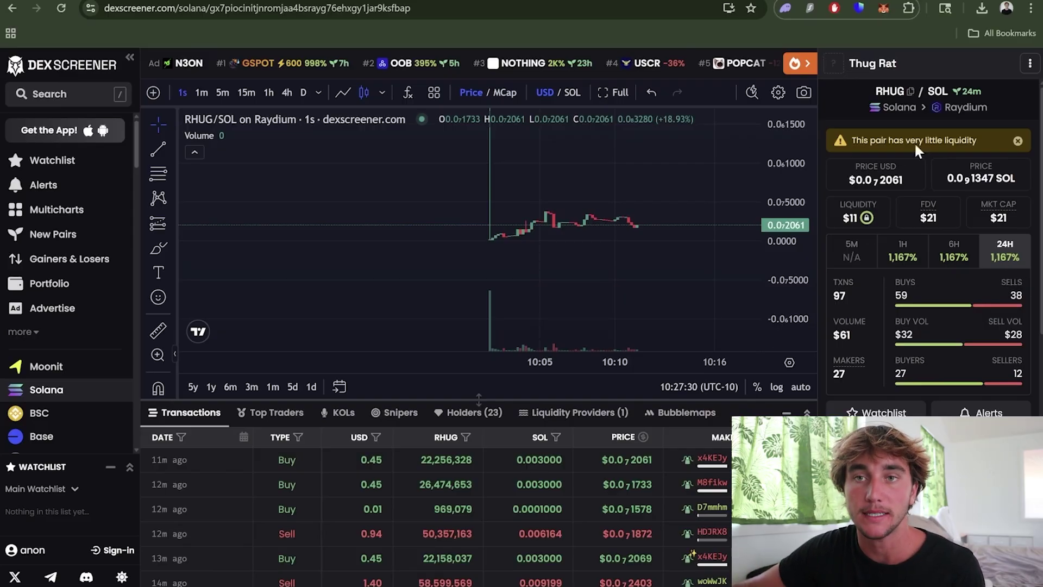
drag(808, 279, 710, 174)
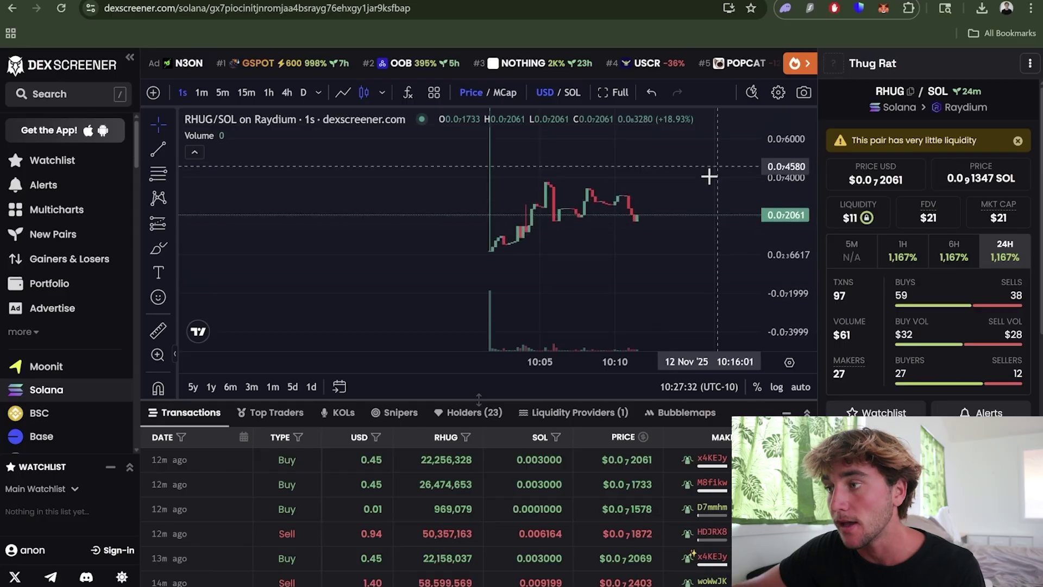
drag(643, 185, 577, 221)
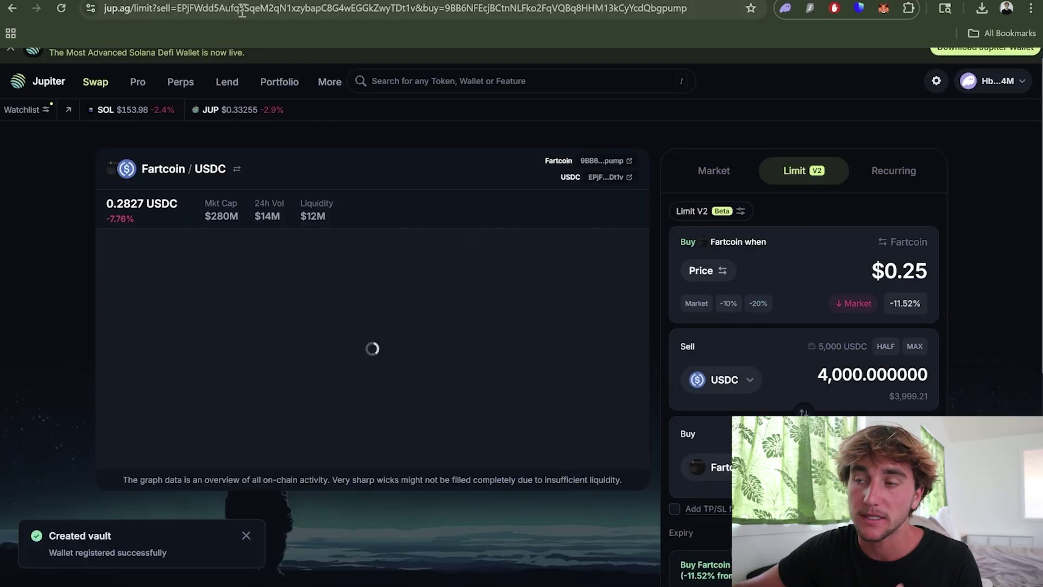
- Switch from Jupiter to the Orion Tools site at oriontools.io
click(240, 9)
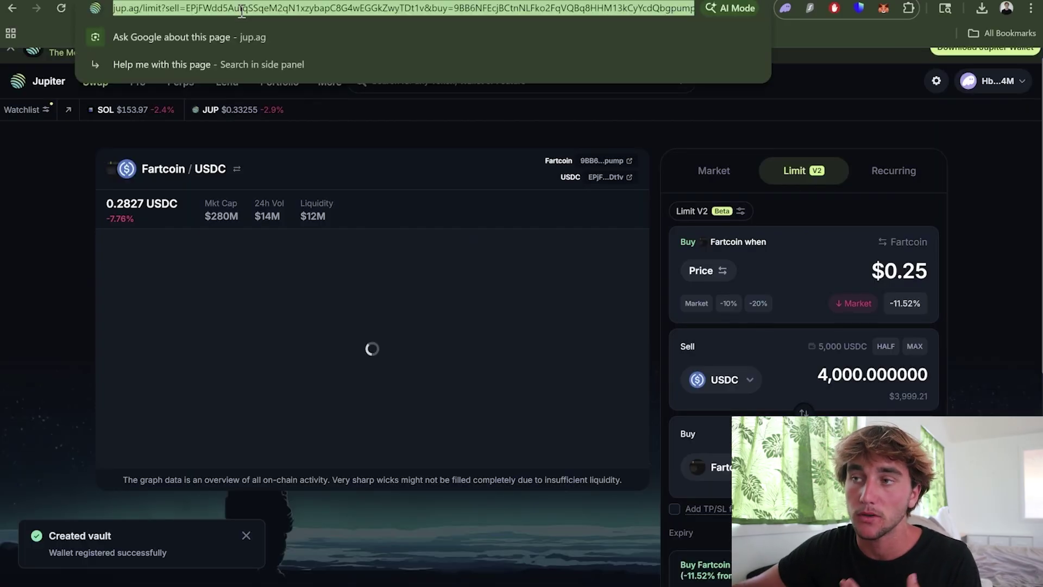
text(or)
key(Return)
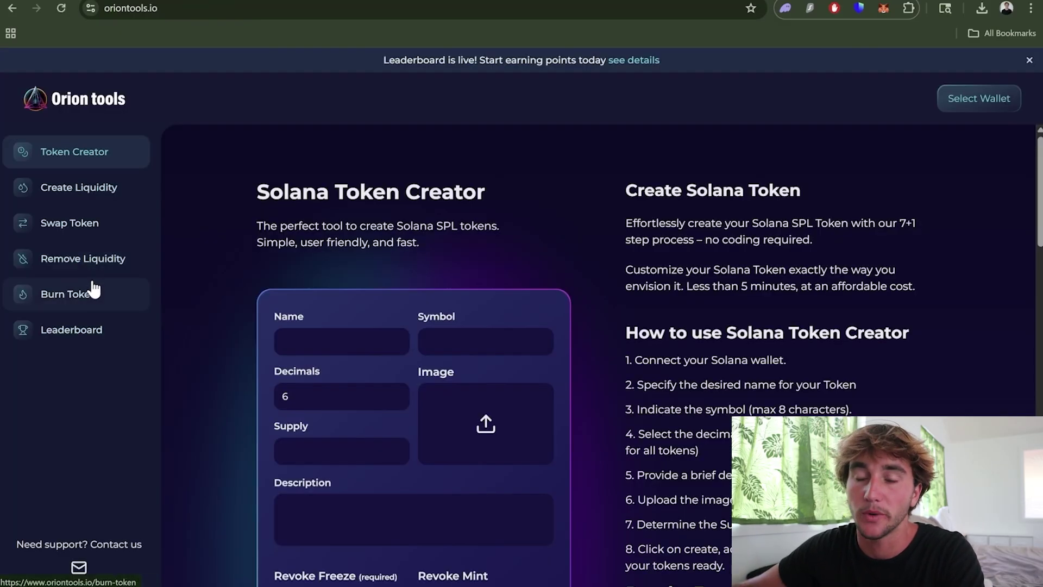
- Open the Burn Token page and read the notice about LP positions and unlisted tokens
click(93, 290)
click(116, 269)
click(115, 297)
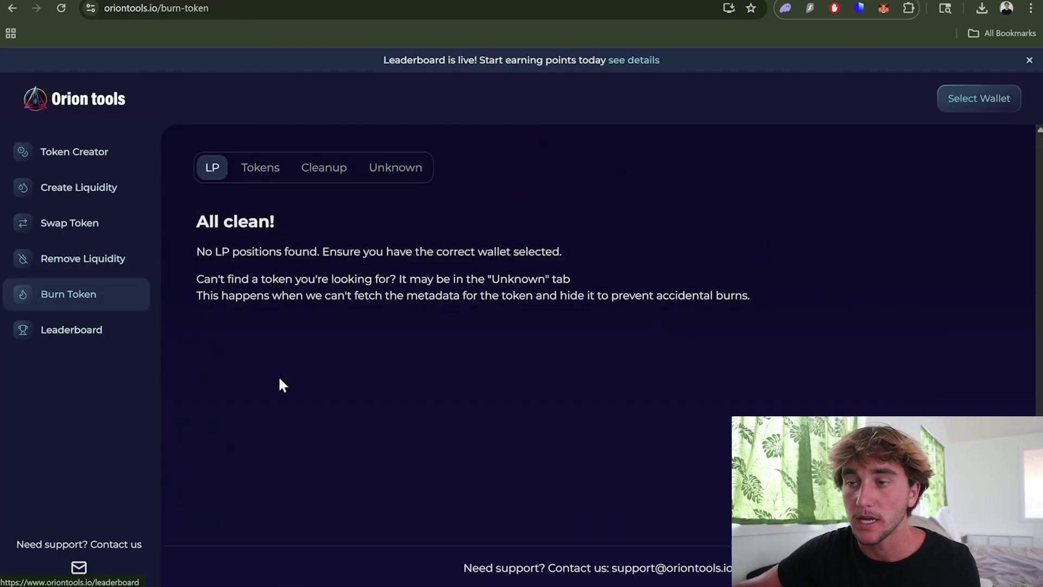
drag(199, 217, 394, 292)
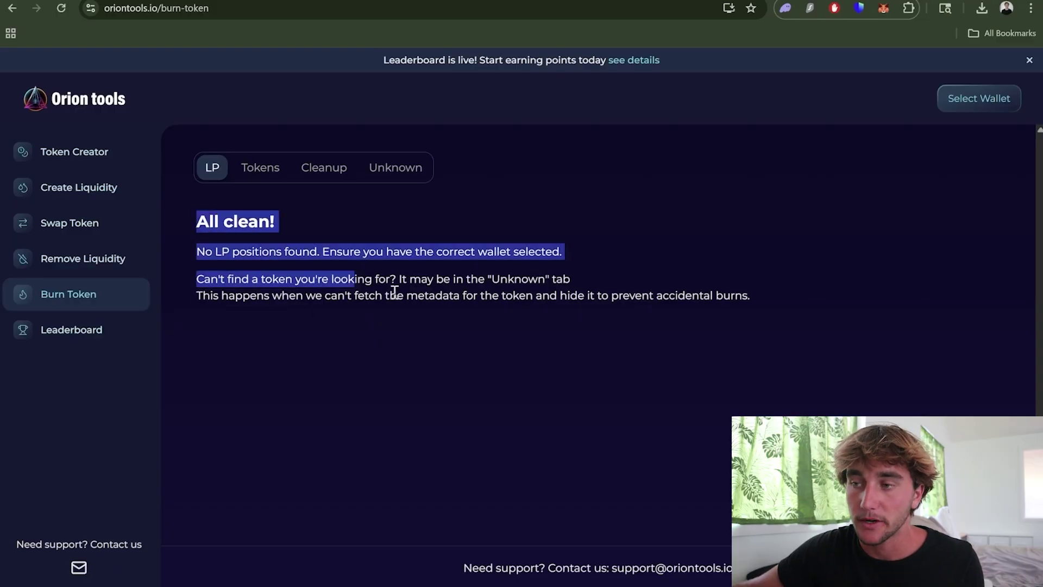
click(432, 371)
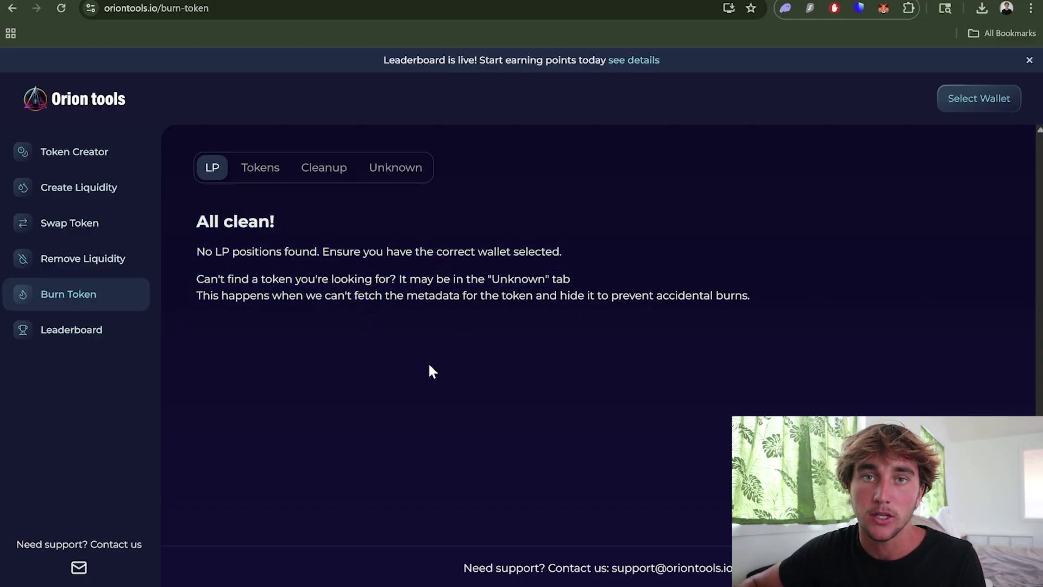